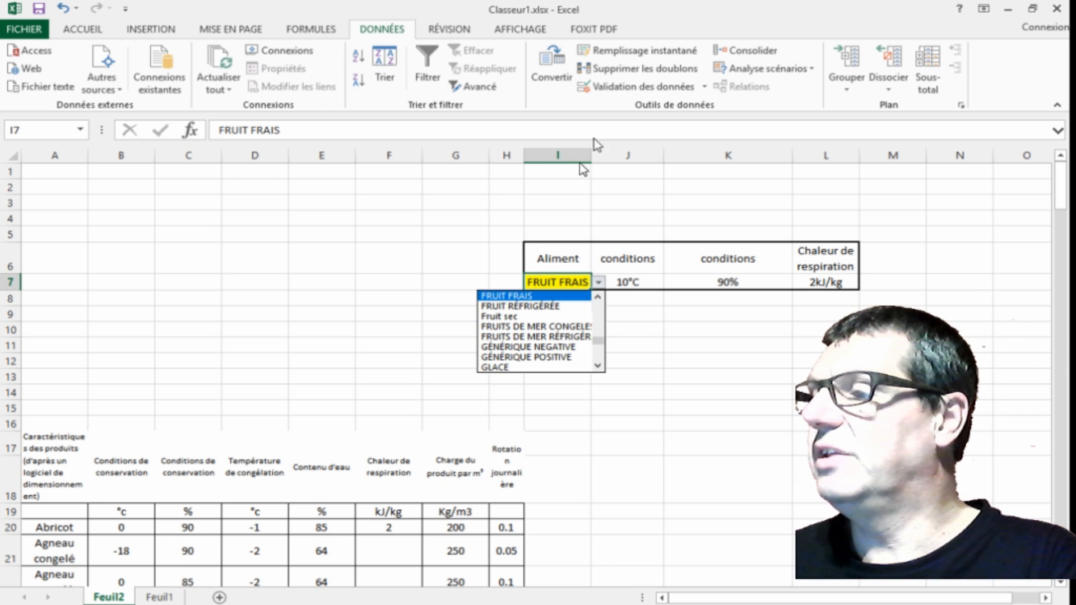
Copy the food lookup table in cells I6:L7 of sheet Feuil2
key("Escape")
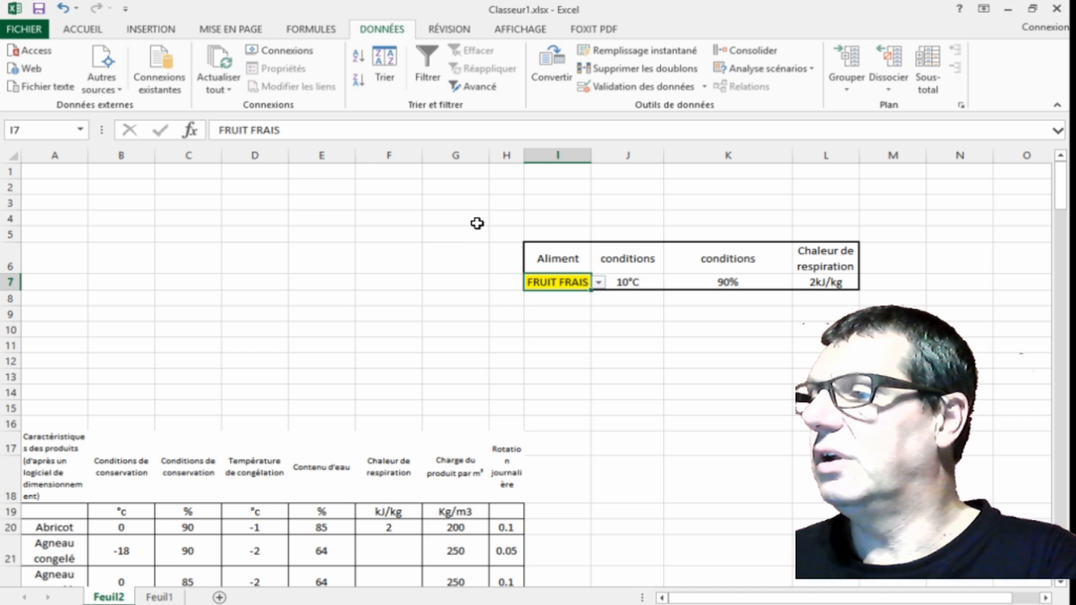
left_click(643, 286)
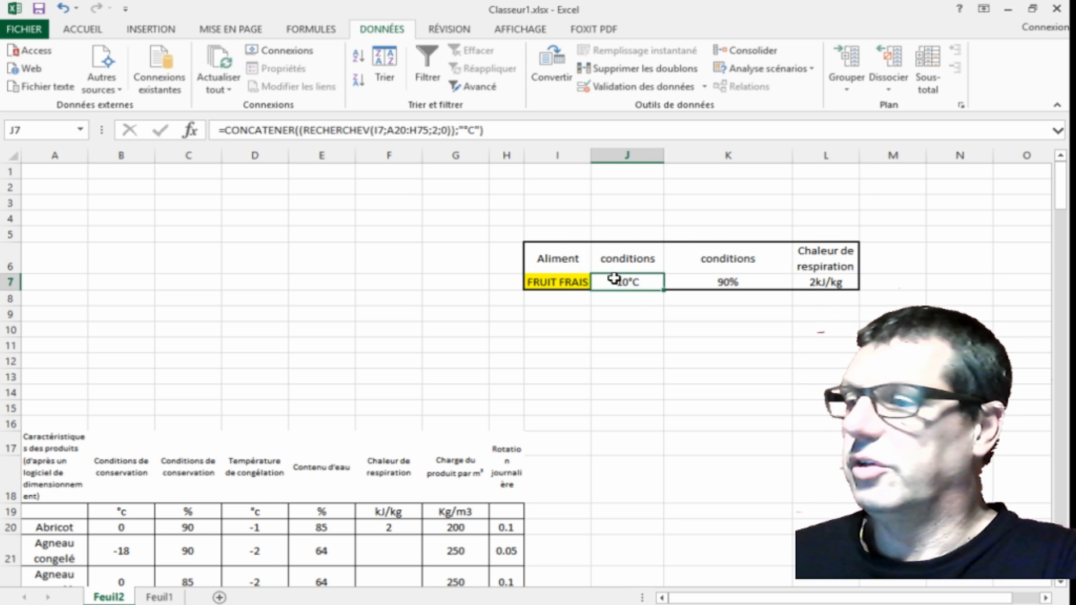
mouse_move(530, 245)
left_mouse_down()
mouse_move(619, 276)
mouse_move(829, 282)
left_mouse_up()
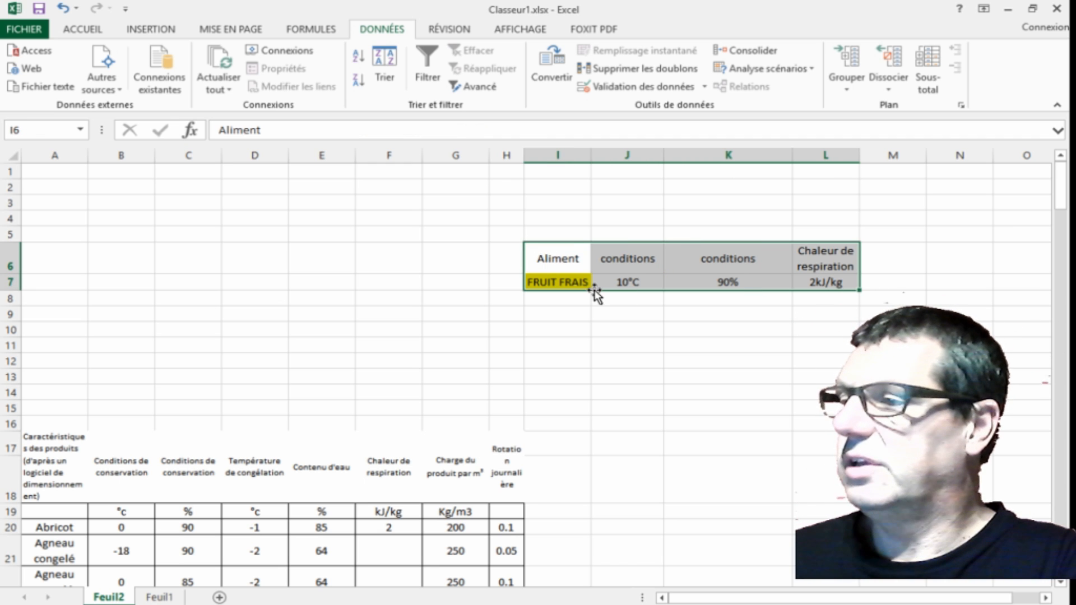
right_click(565, 263)
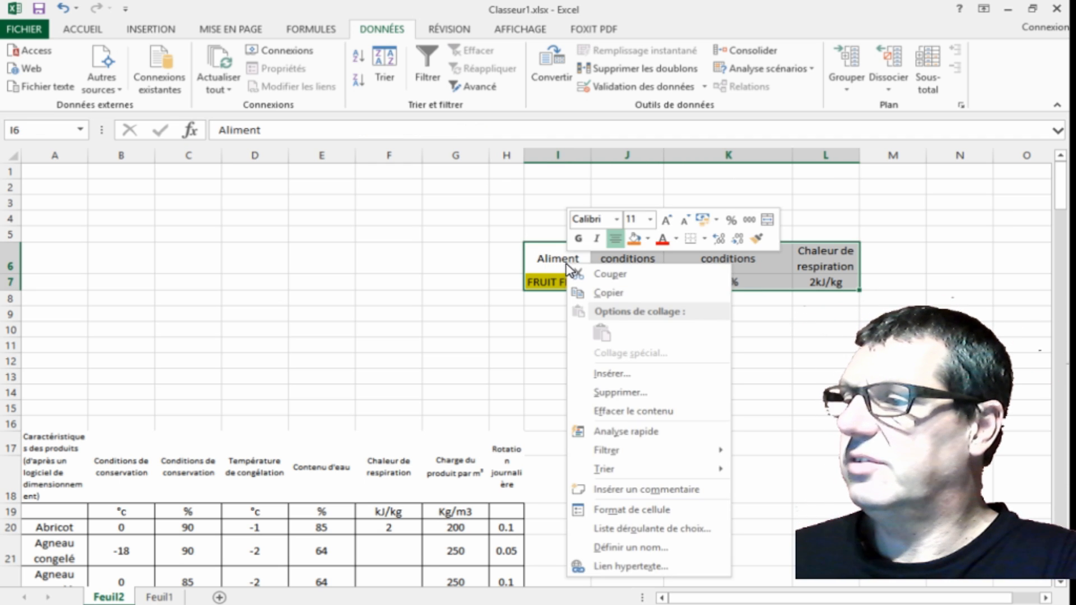
left_click(607, 293)
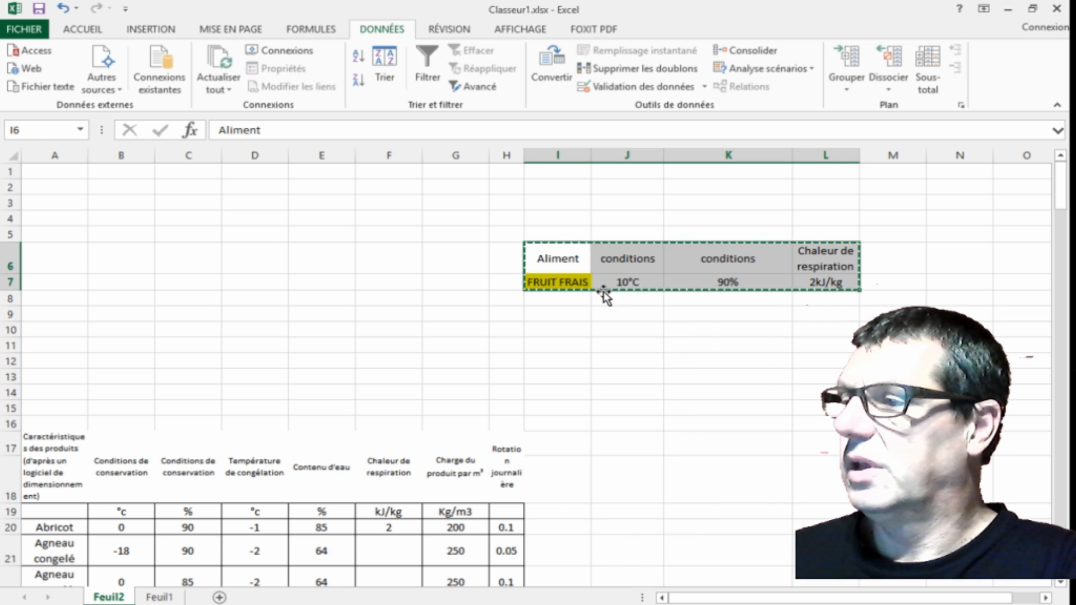
Paste the copied lookup table into sheet Feuil1, starting at cell B3
left_click(159, 598)
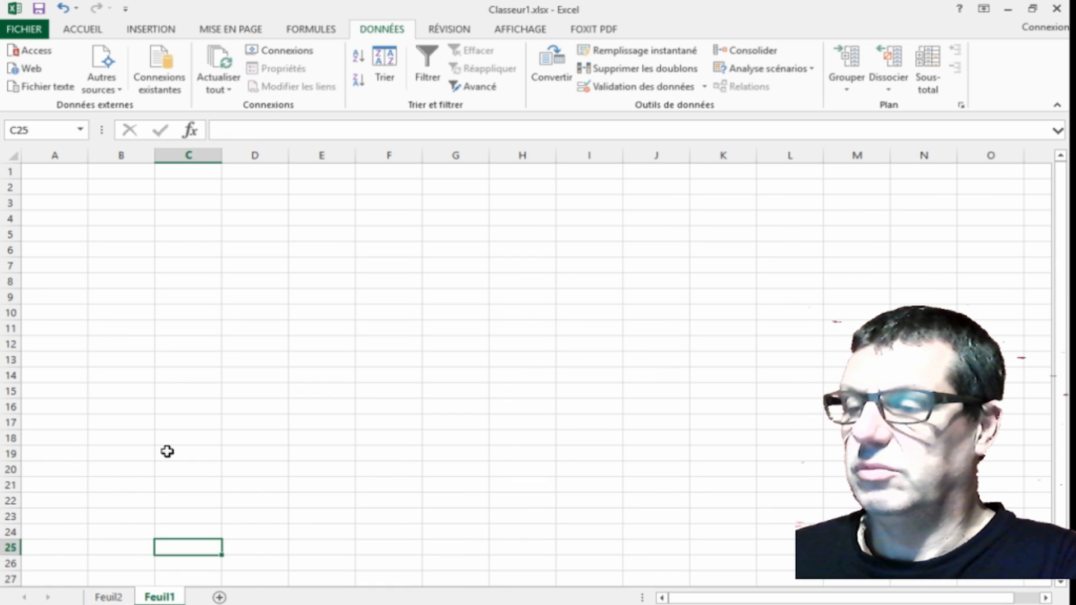
left_click(120, 198)
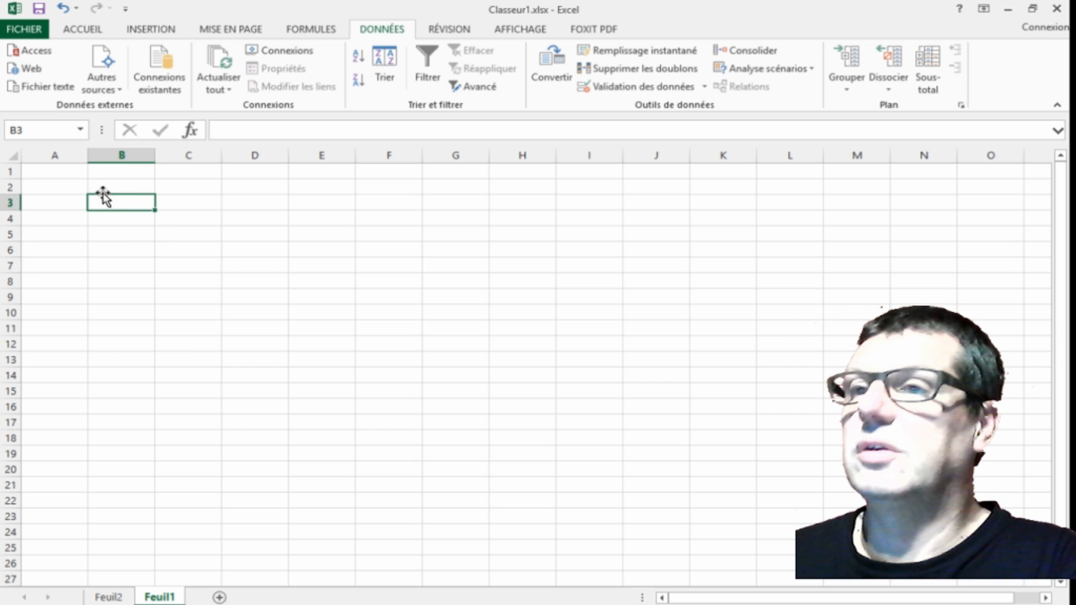
right_click(111, 201)
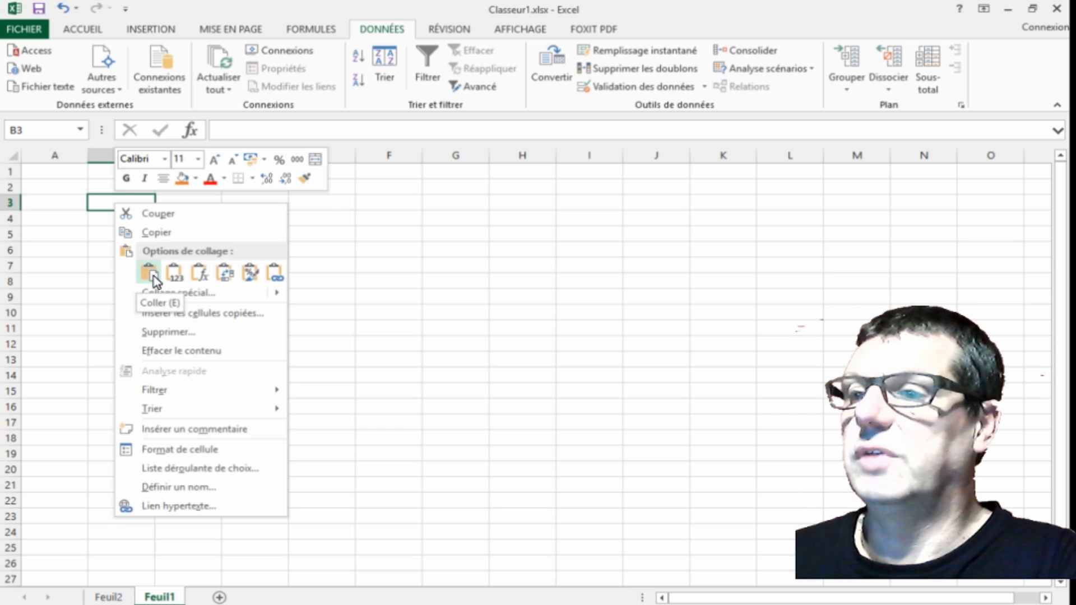
left_click(151, 275)
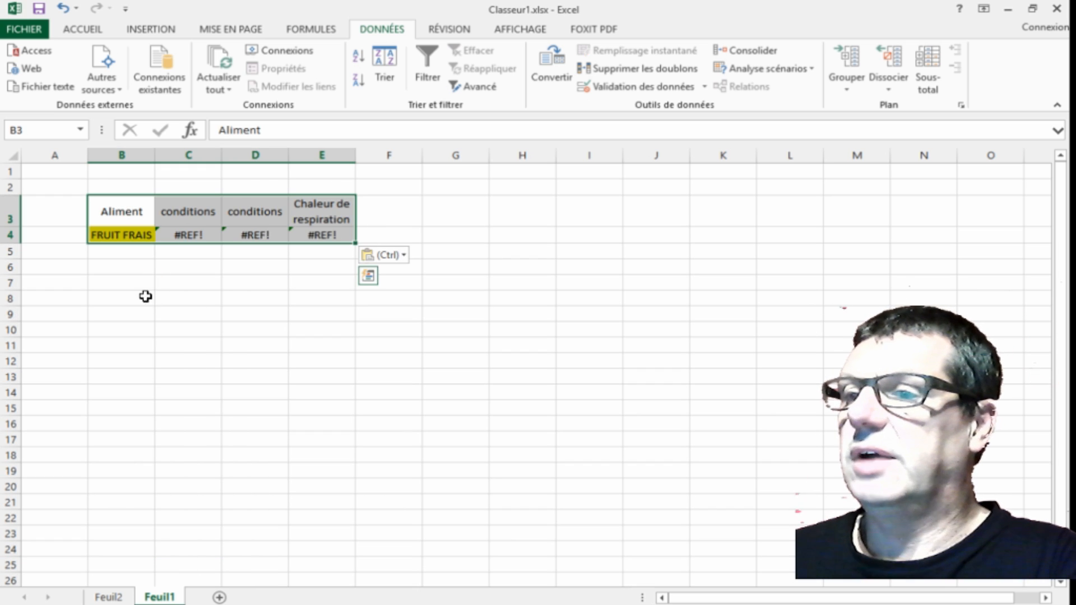
Examine the pasted table's food list in B4 and the lookup formulas in C4, D4 and E4
left_click(145, 296)
left_click(120, 236)
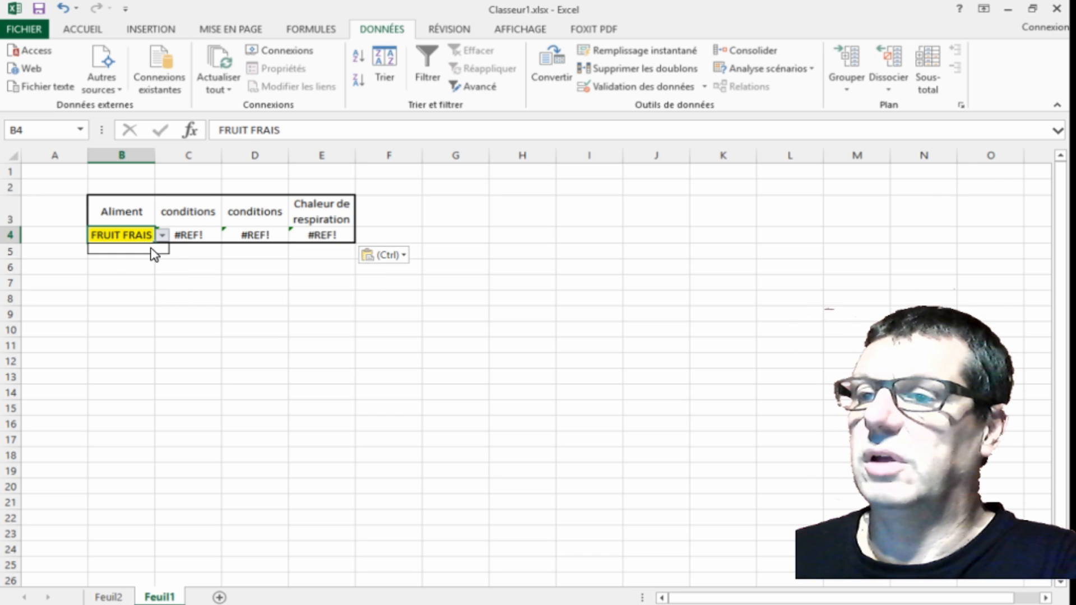
left_click(146, 235)
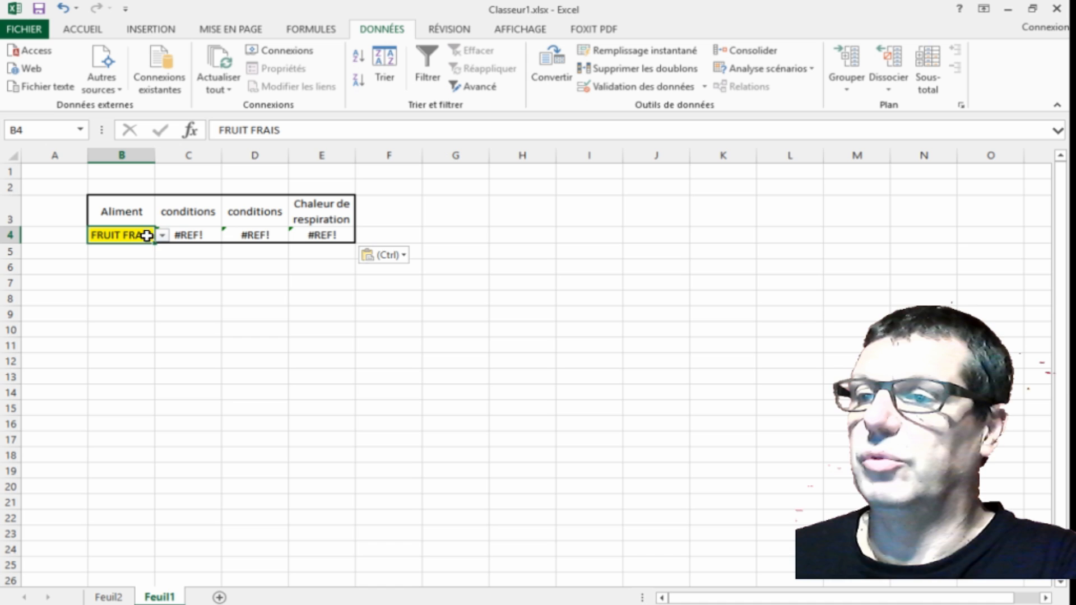
left_click(195, 240)
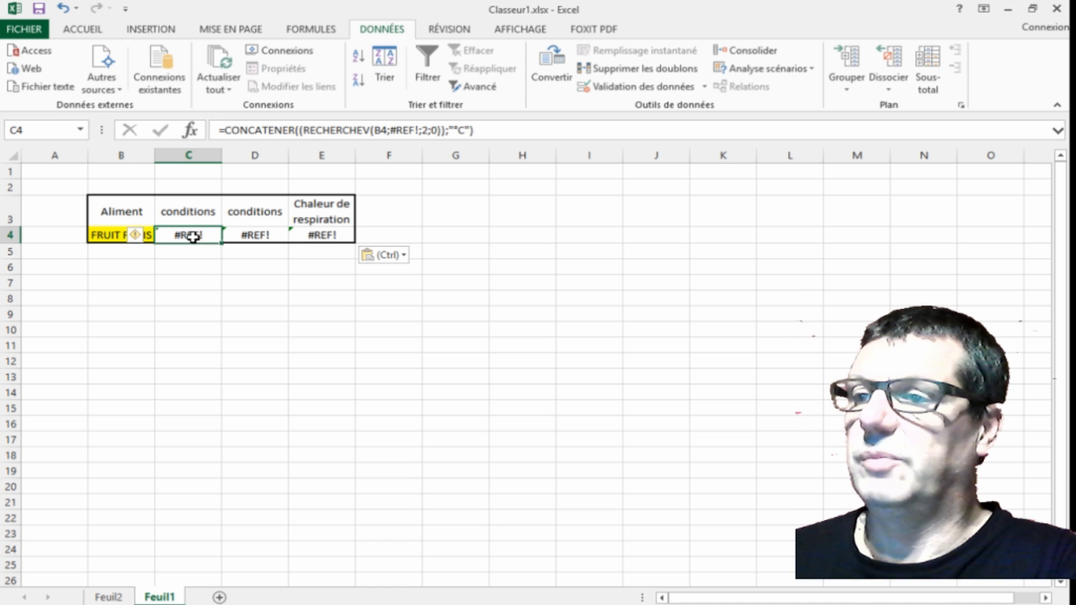
left_click(257, 237)
left_click(326, 240)
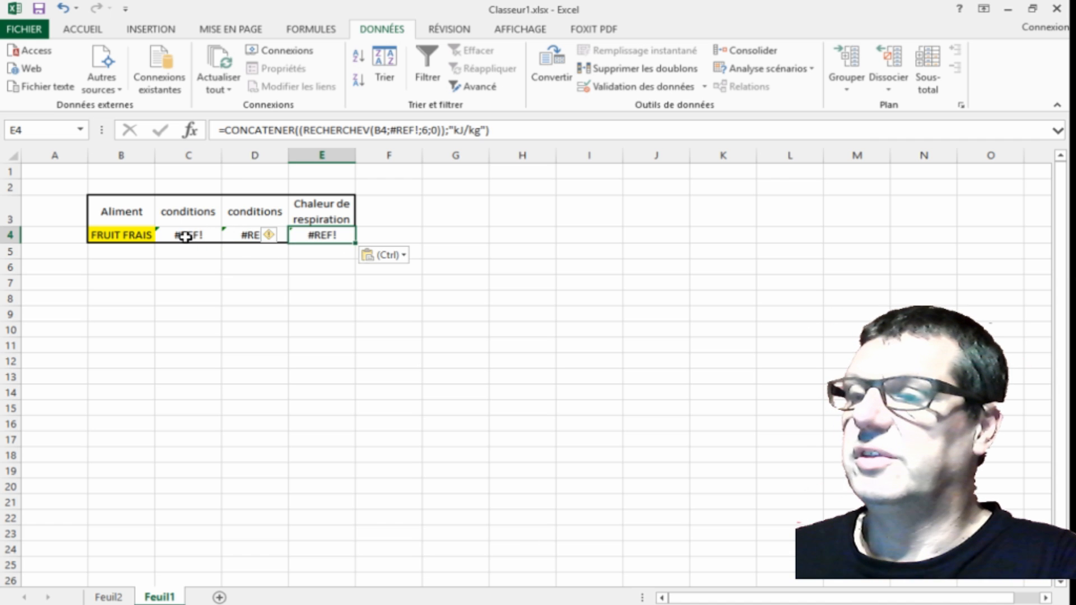
left_click(193, 235)
left_click(168, 363)
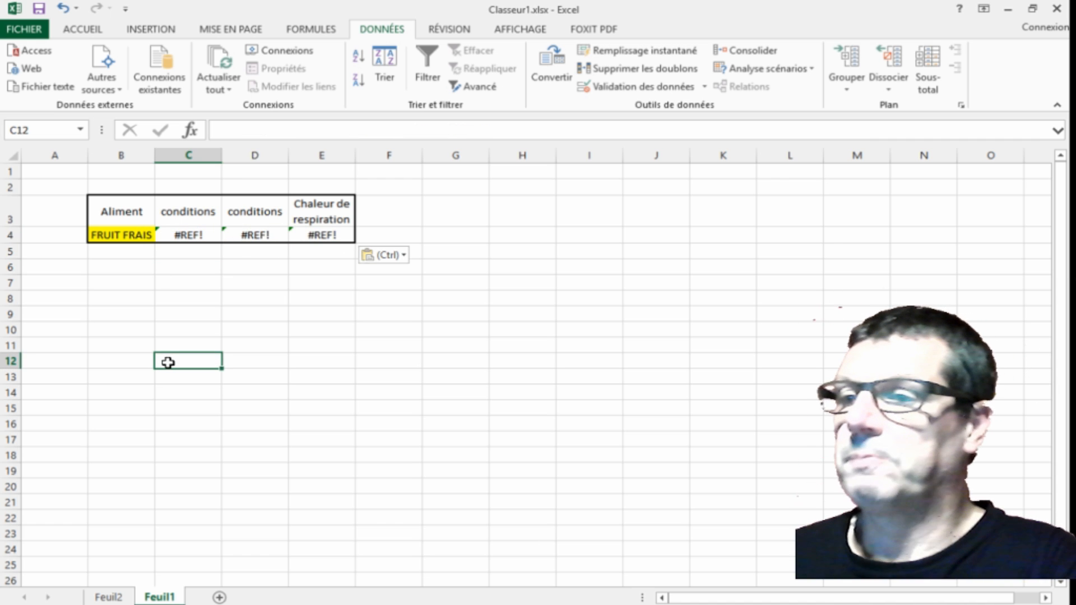
Clear the contents of the original lookup table I6:L7 on sheet Feuil2
left_click(109, 597)
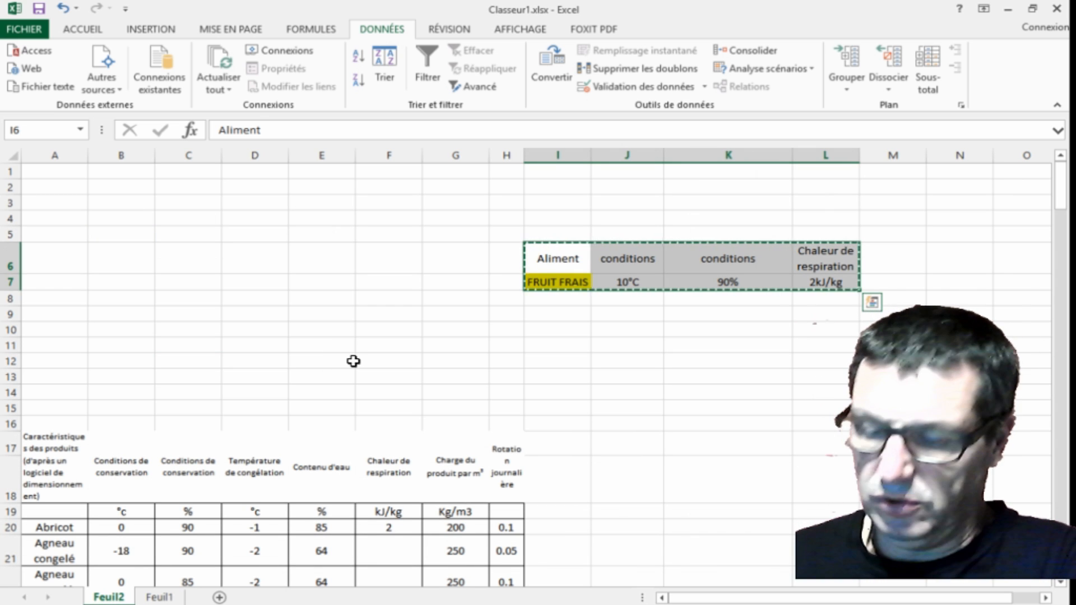
key("Delete")
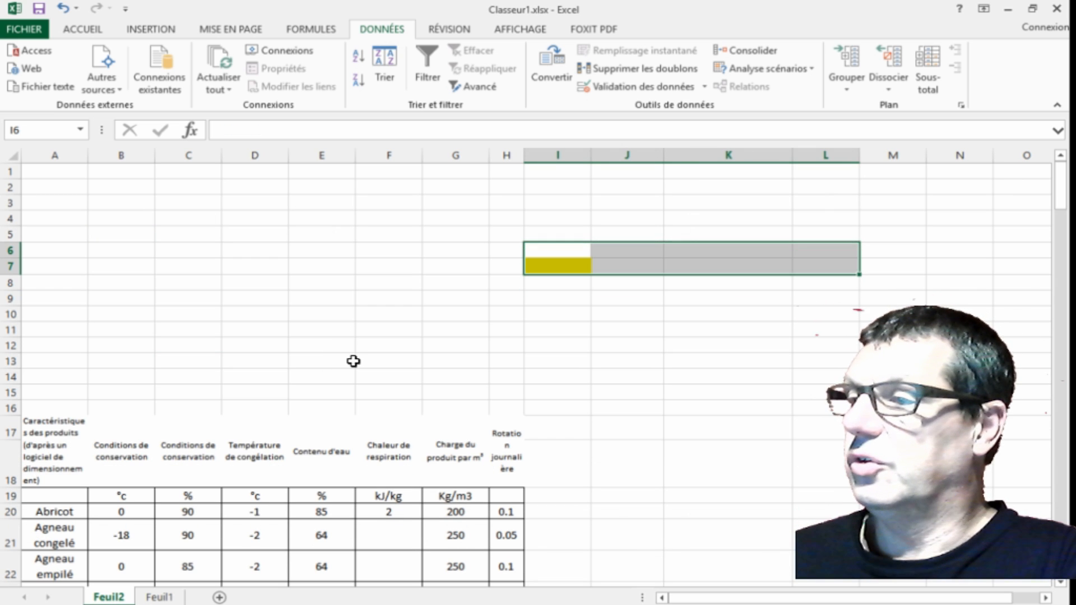
left_click(312, 284)
Delete the cell range H4:M9 to remove the emptied table's remaining borders and yellow fill
left_click_drag(503, 216, 872, 297)
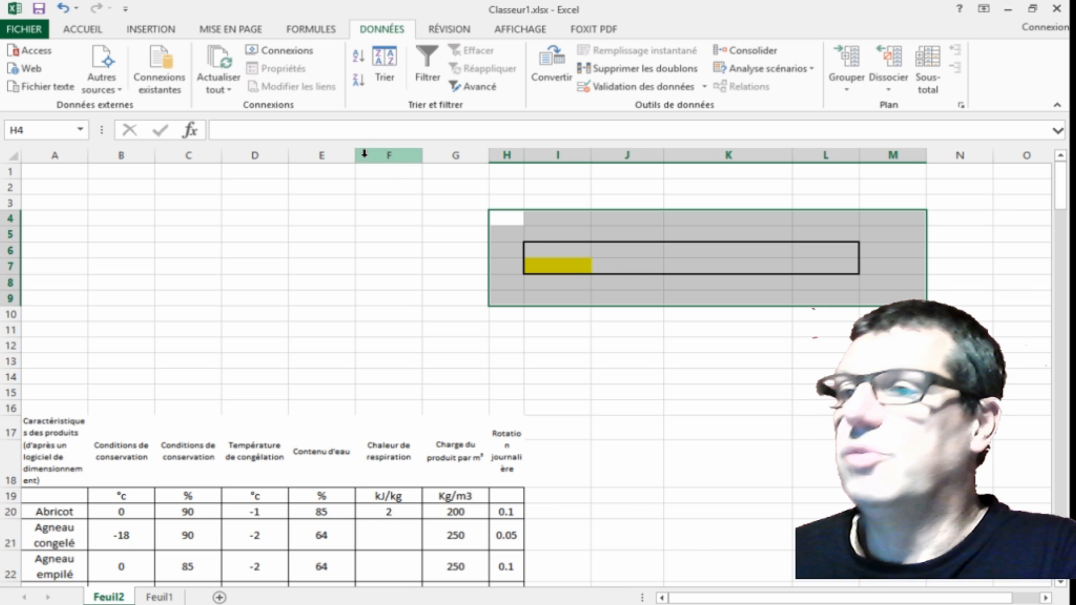
right_click(634, 272)
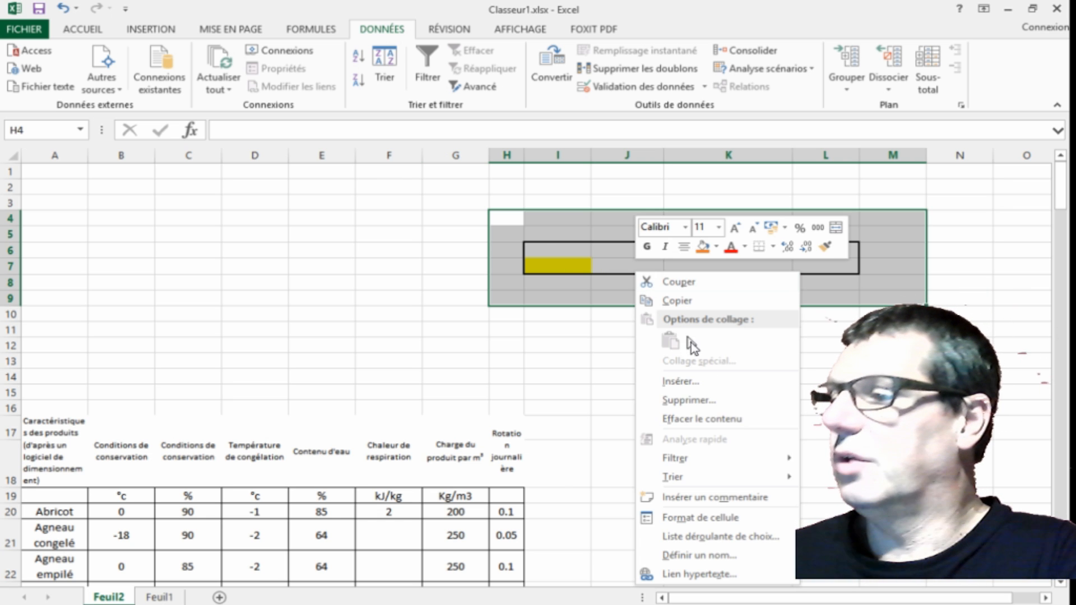
left_click(686, 400)
left_click(687, 371)
left_click(678, 443)
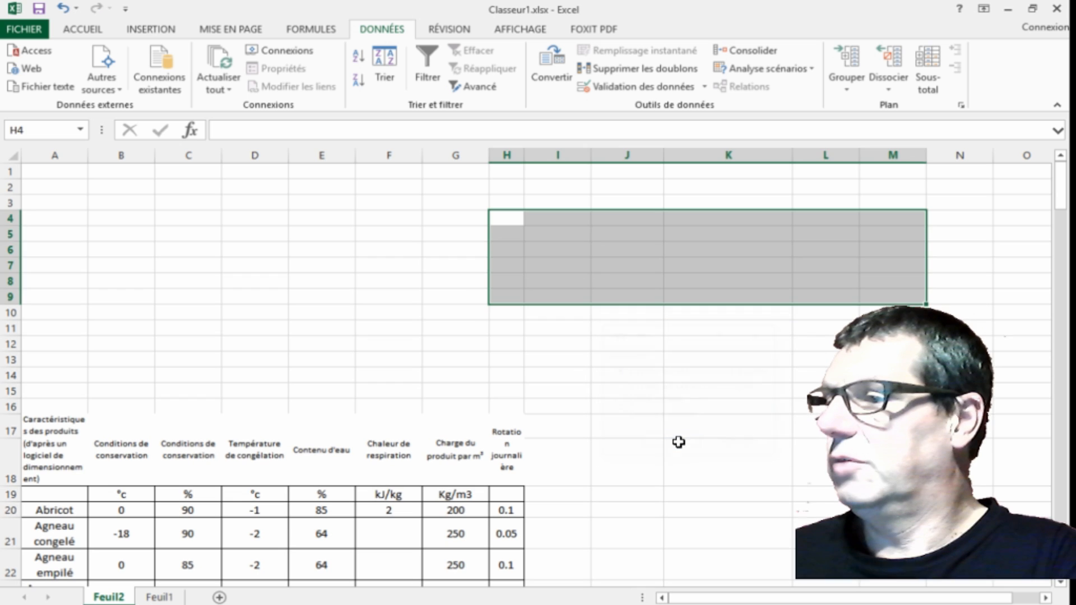
left_click(697, 444)
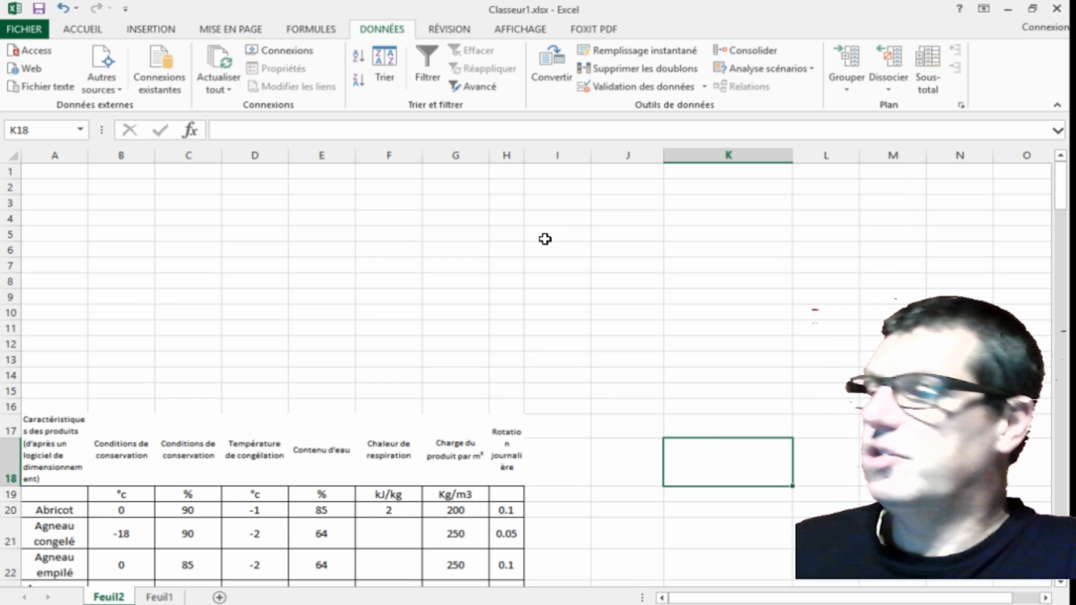
Name the food names in A20:A76, from Abricot to Lapin congelé, as the range aliments01
scroll(357, 336, "down", 4)
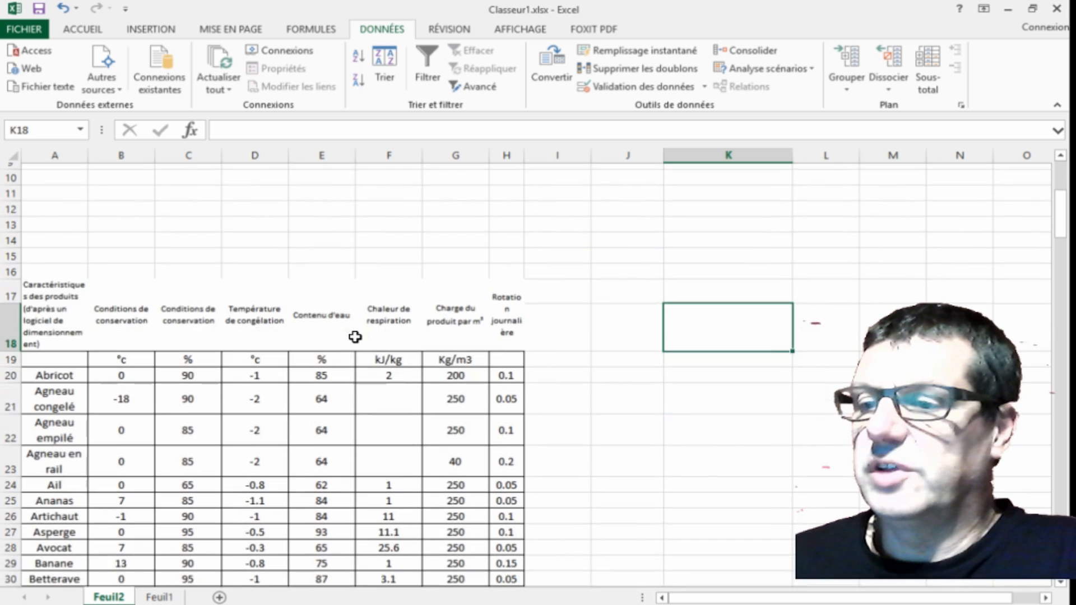
mouse_move(45, 326)
left_mouse_down()
mouse_move(50, 589)
mouse_move(55, 293)
mouse_move(55, 326)
left_mouse_up()
right_click(55, 326)
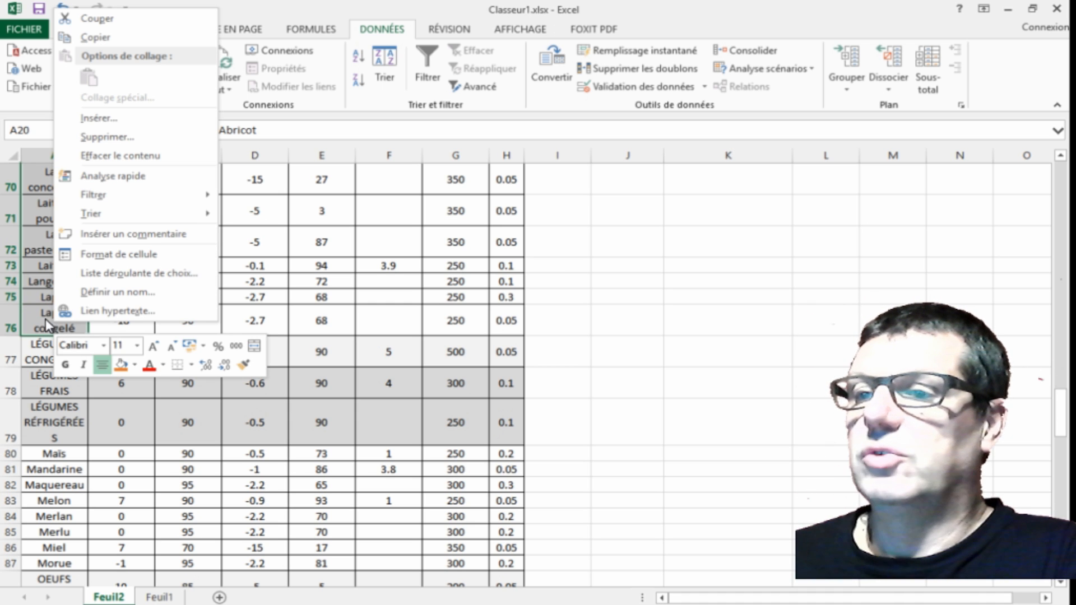
key("Escape")
scroll(68, 288, "up", 1)
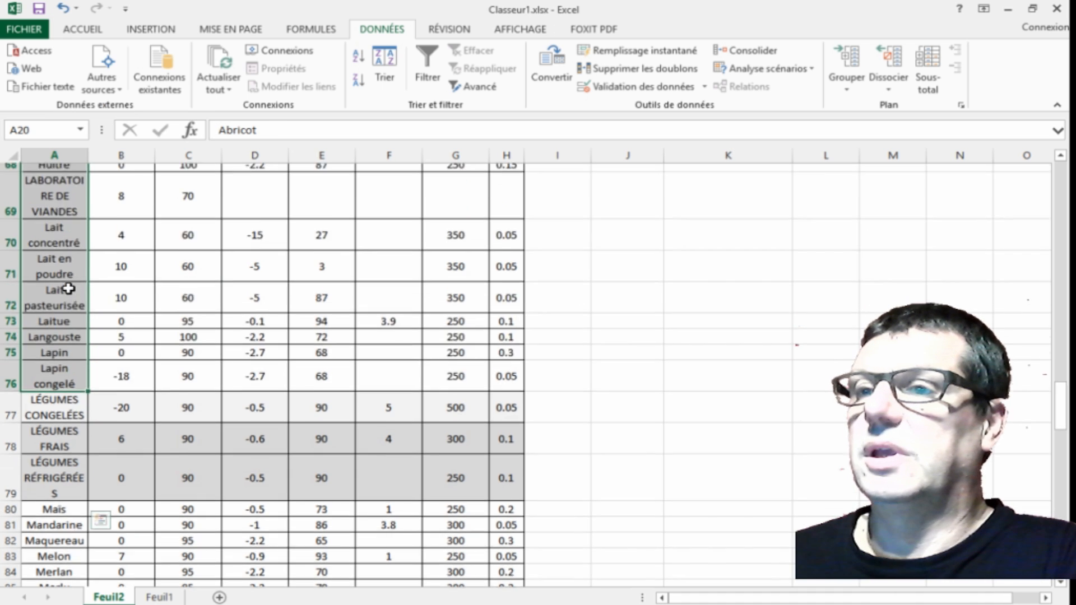
scroll(68, 289, "up", 6)
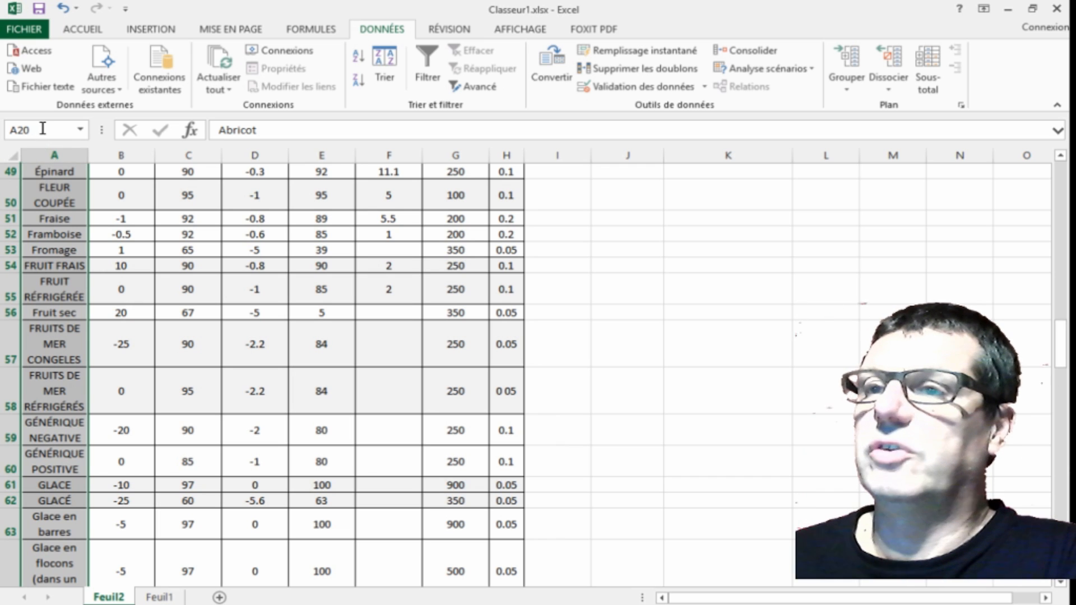
left_click(42, 128)
type("a")
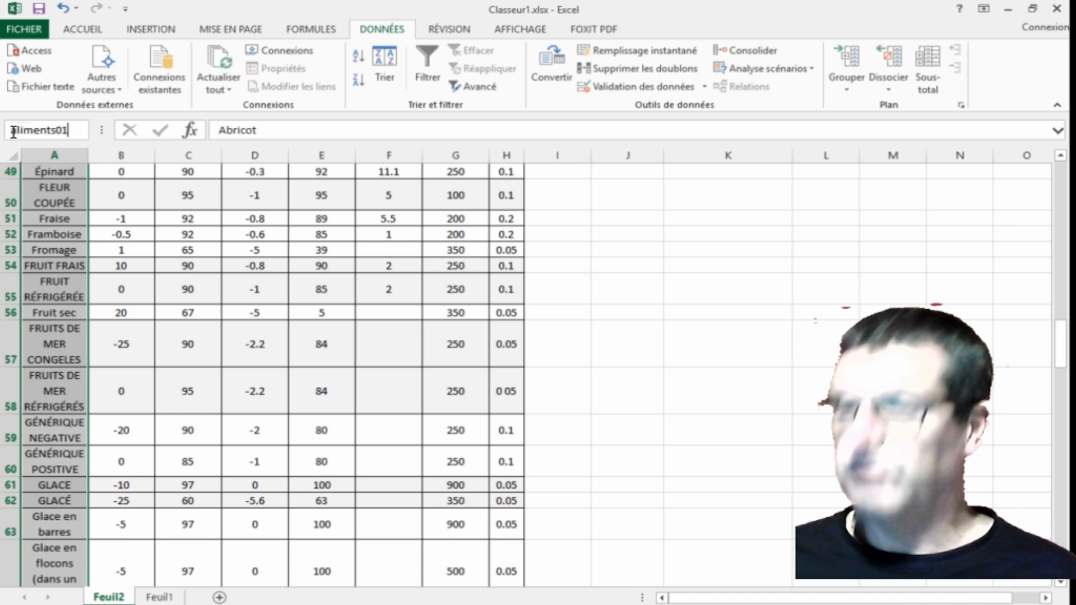
key("Return")
Name the food characteristics table A20:H76 as the range aliments02
left_click_drag(53, 369, 511, 547)
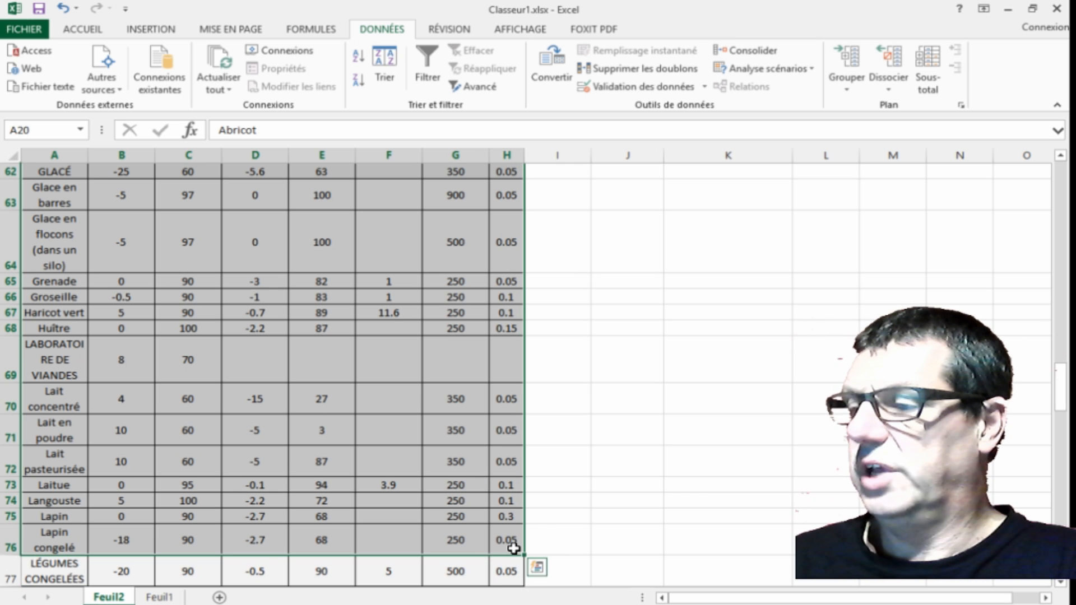
left_click(18, 130)
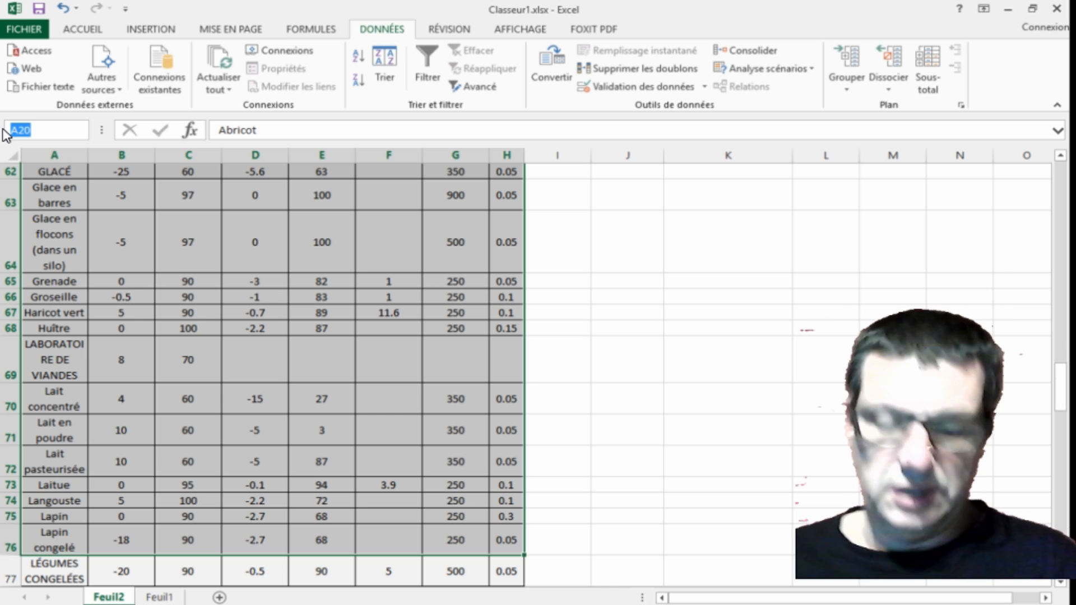
type("al")
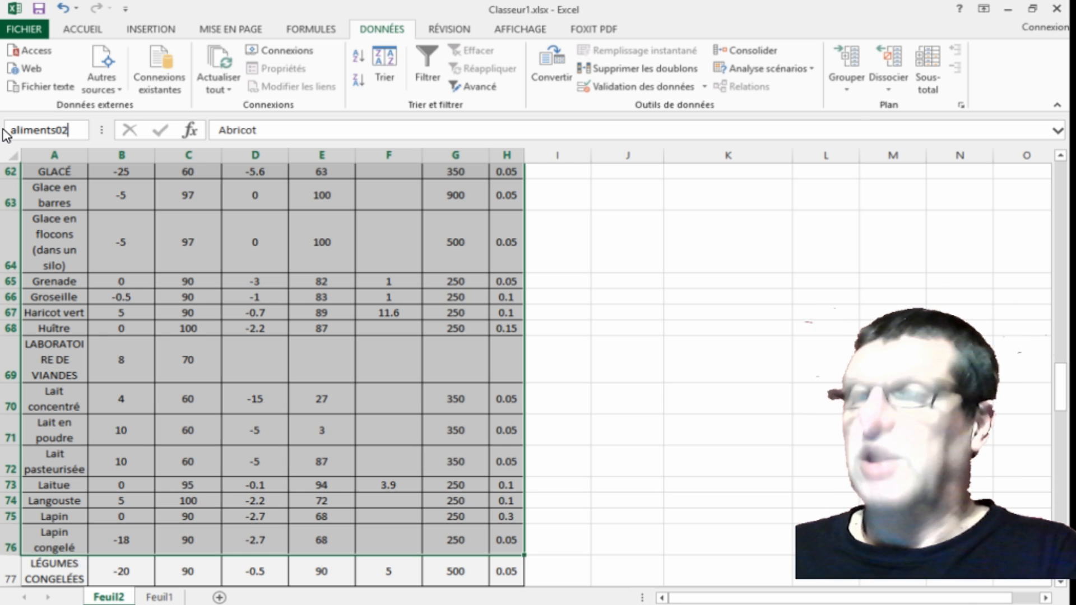
type("iments02")
key("Return")
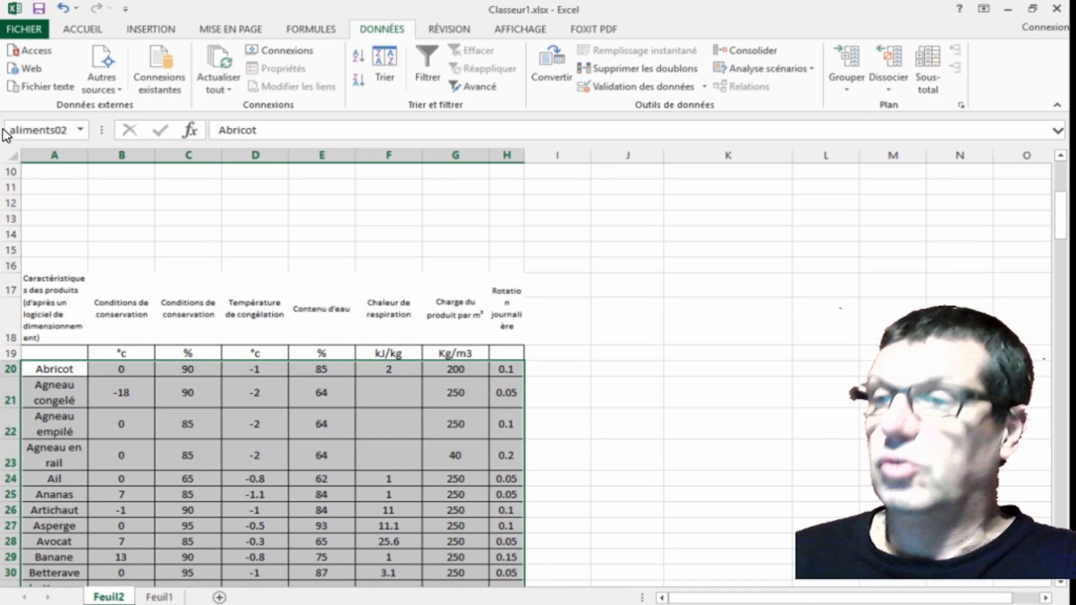
Check which cells the named ranges aliments01 and aliments02 cover by selecting each in turn
left_click(83, 130)
left_click(34, 147)
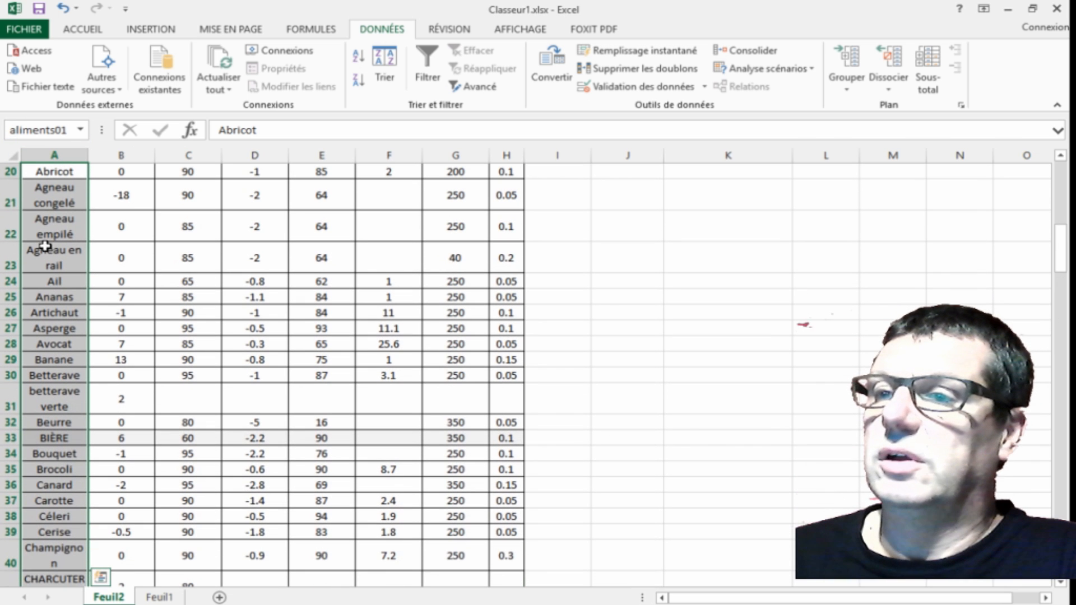
left_click(83, 130)
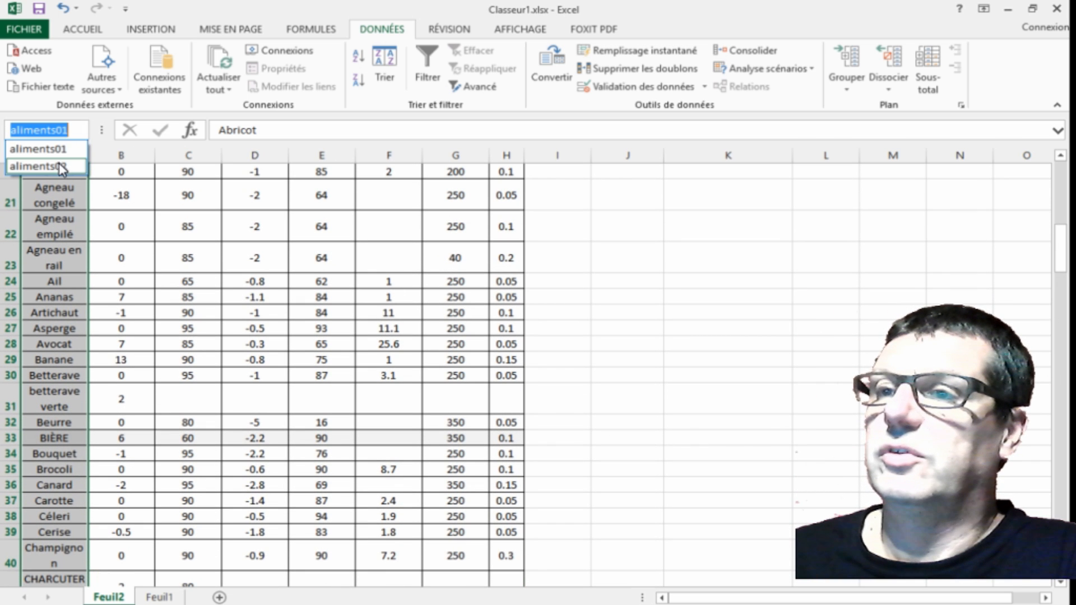
left_click(40, 167)
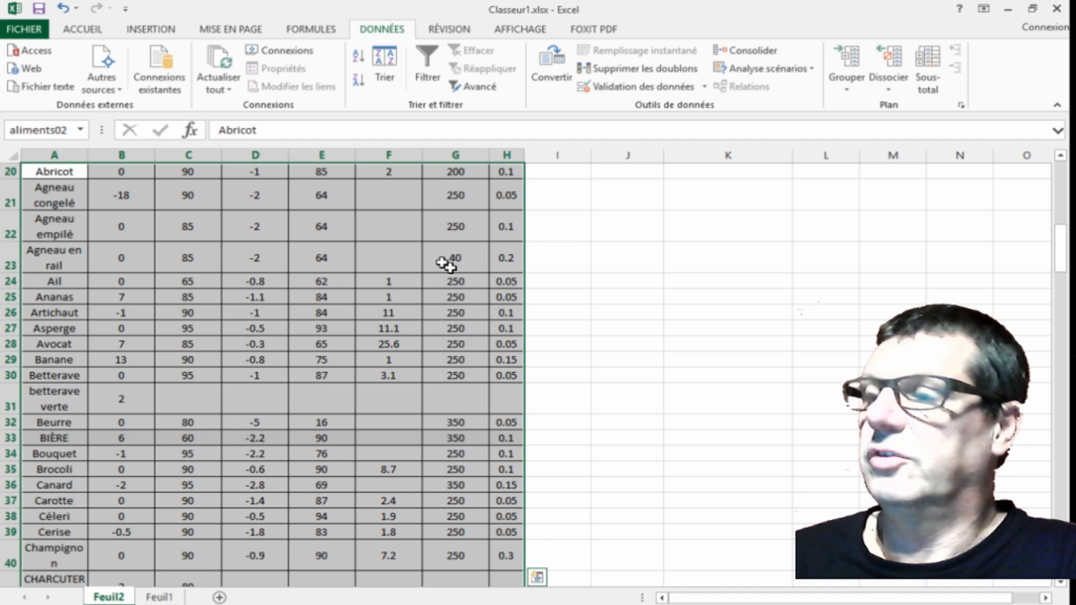
scroll(616, 324, "up", 6)
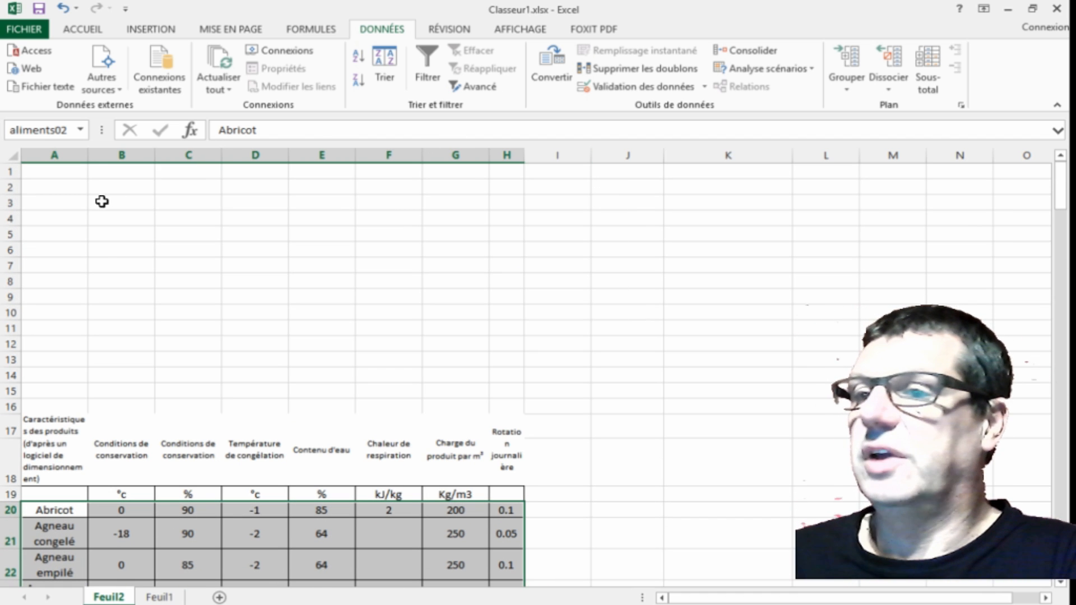
Restrict cell A3 to a drop-down list with source =aliments01 and check the list's entries
left_click(56, 203)
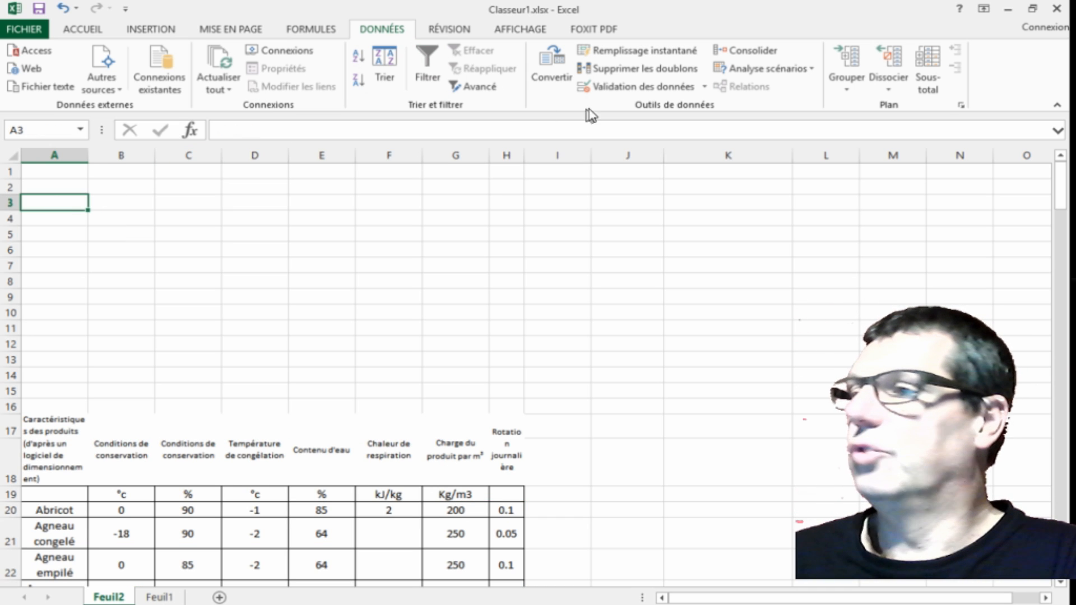
left_click(634, 88)
left_click(661, 338)
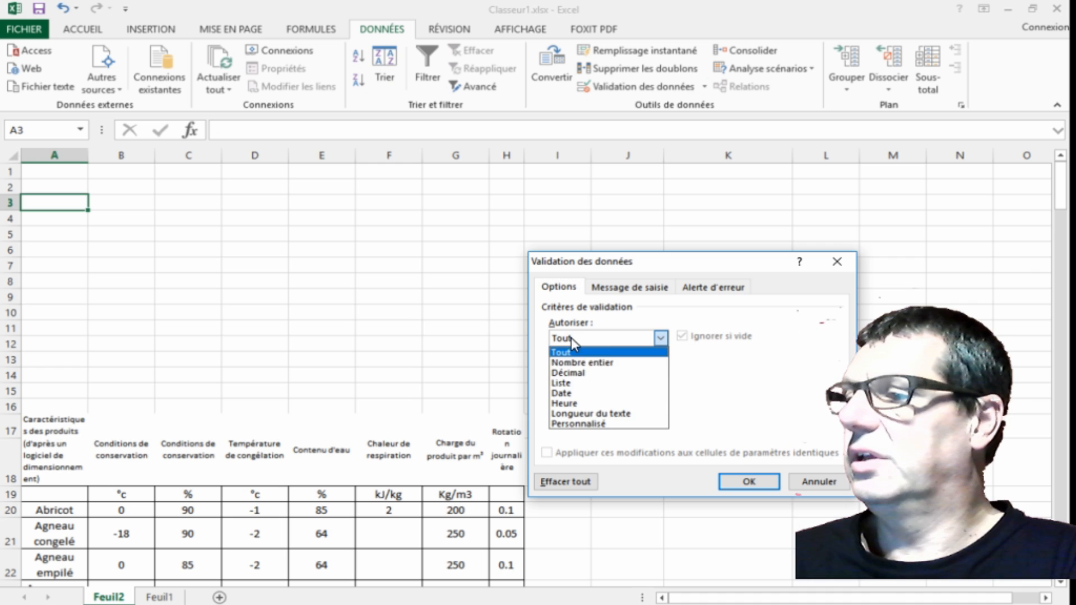
left_click(571, 390)
left_click(568, 402)
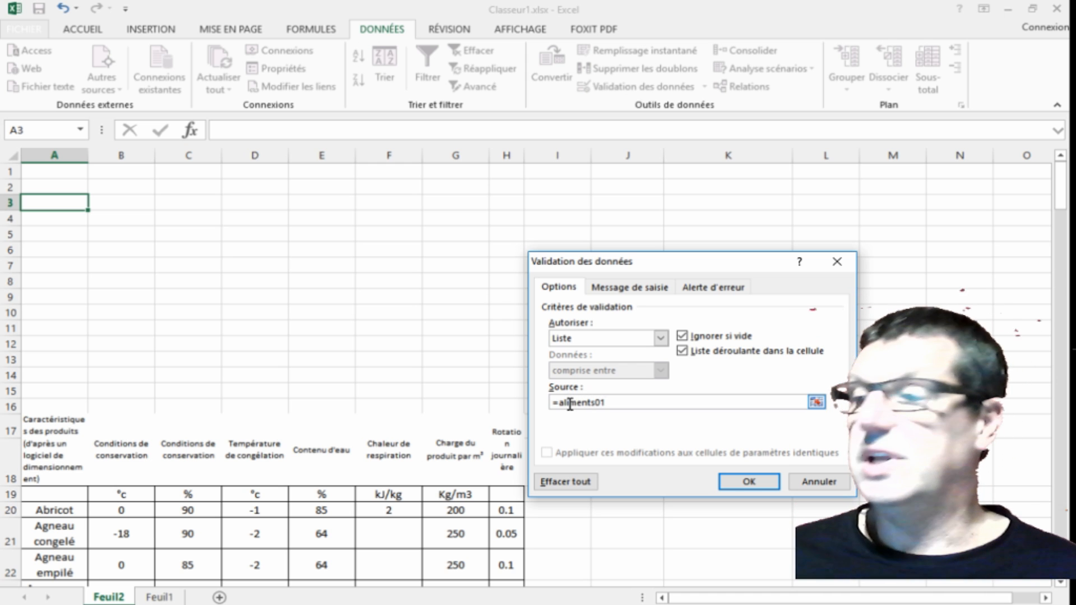
left_click(750, 482)
left_click(95, 204)
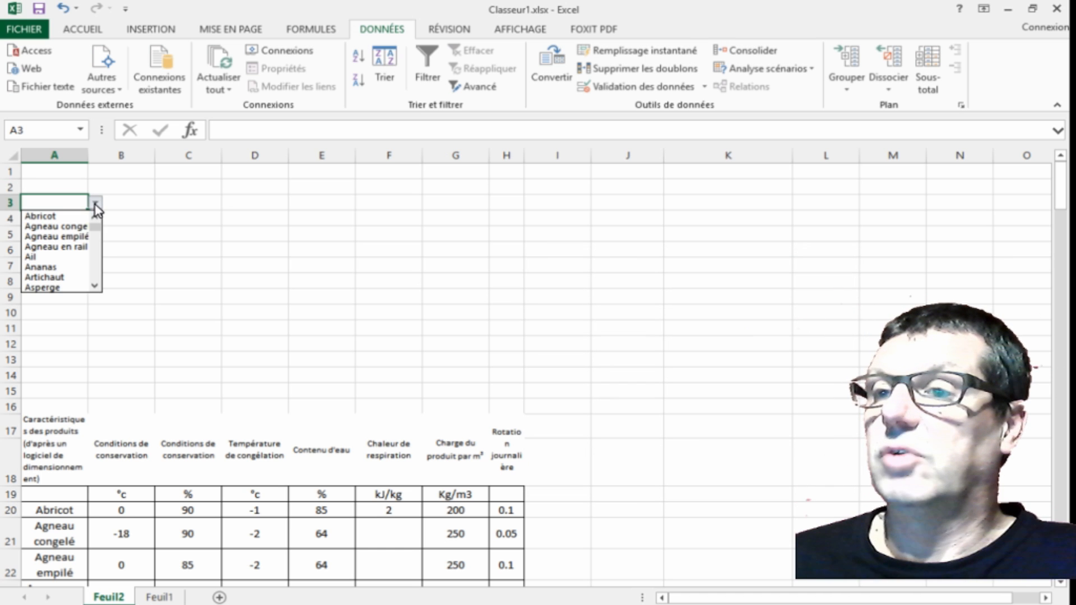
mouse_move(97, 235)
left_mouse_down()
mouse_move(94, 278)
mouse_move(93, 217)
left_mouse_up()
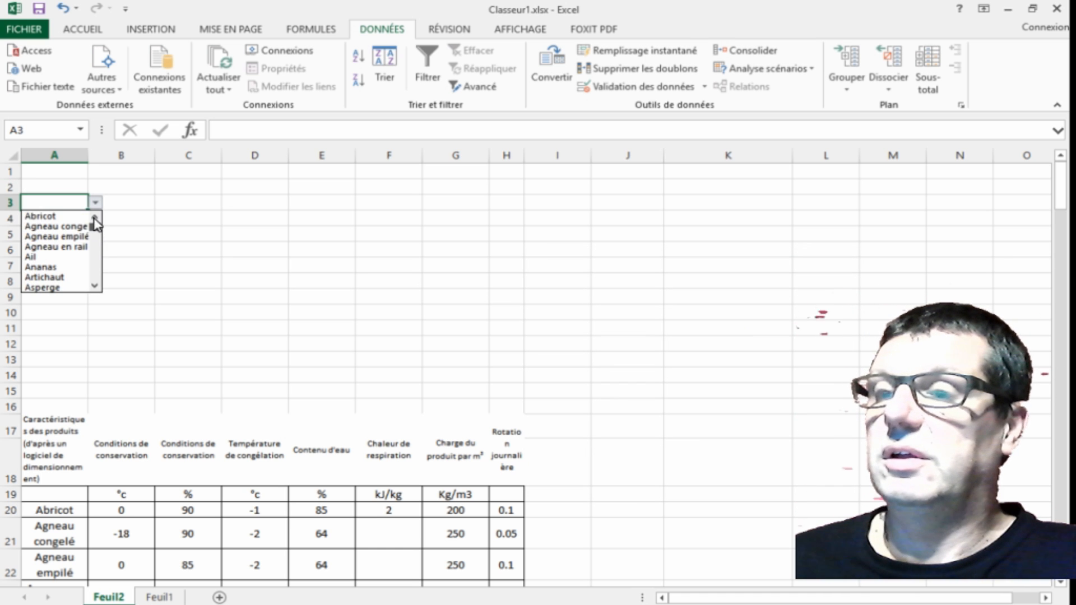
left_click(67, 204)
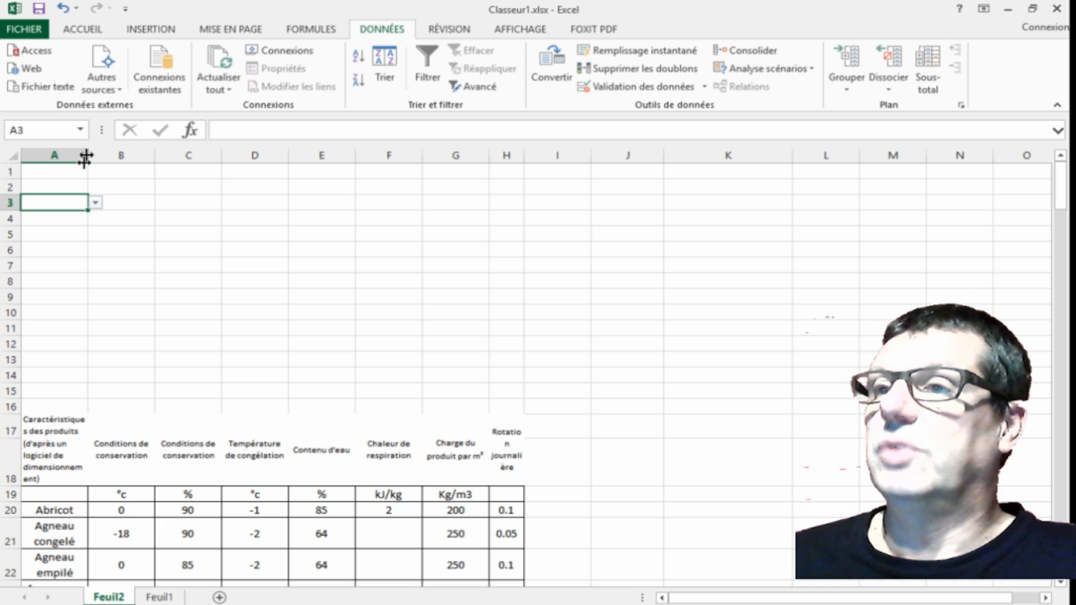
Fill the drop-down cell A3 with orange
left_click(83, 29)
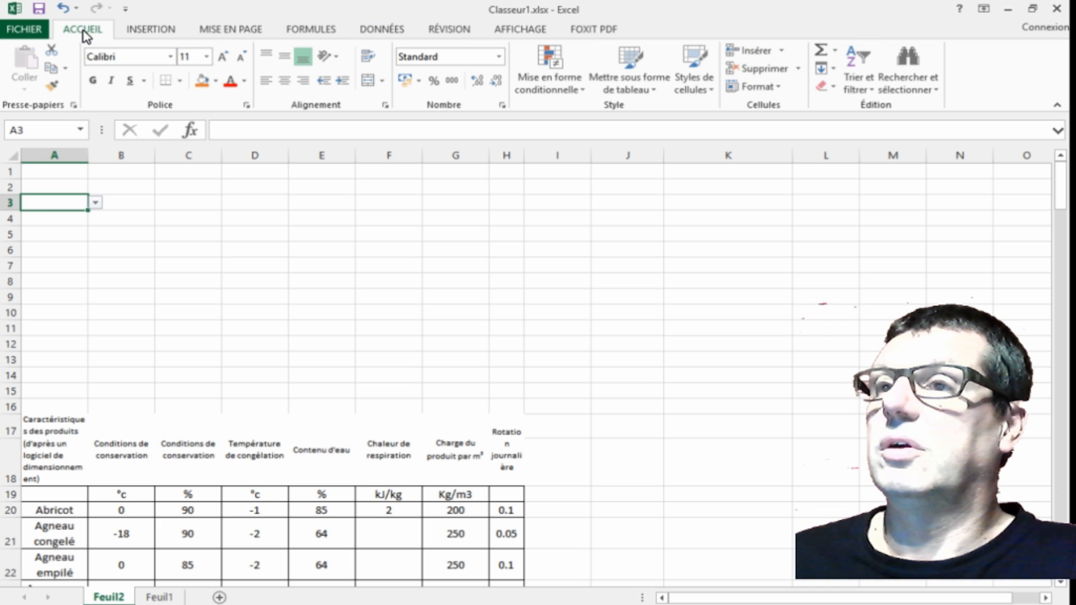
left_click(201, 80)
left_click(148, 270)
Enter the exact-match lookup formula =recherchev(A3;aliments02;2;0) in cell B3
left_click(109, 203)
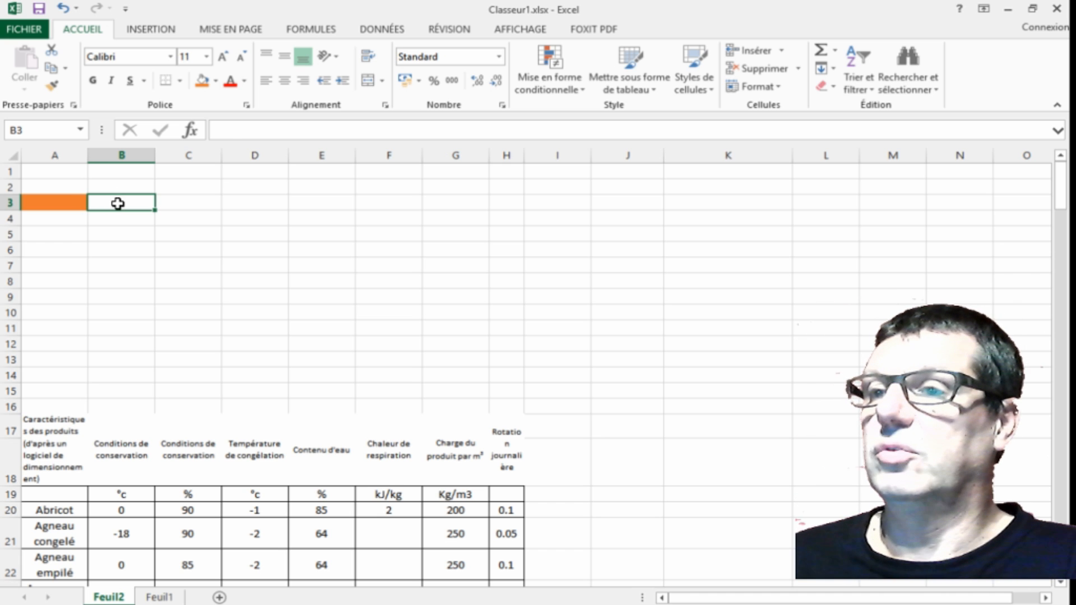
left_click(230, 129)
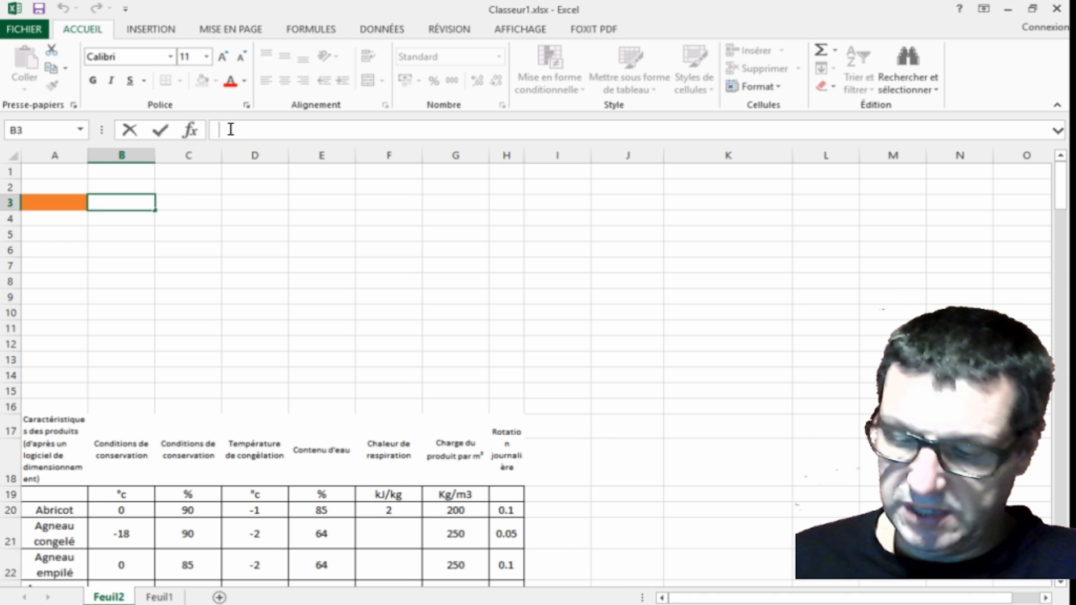
type("=rech")
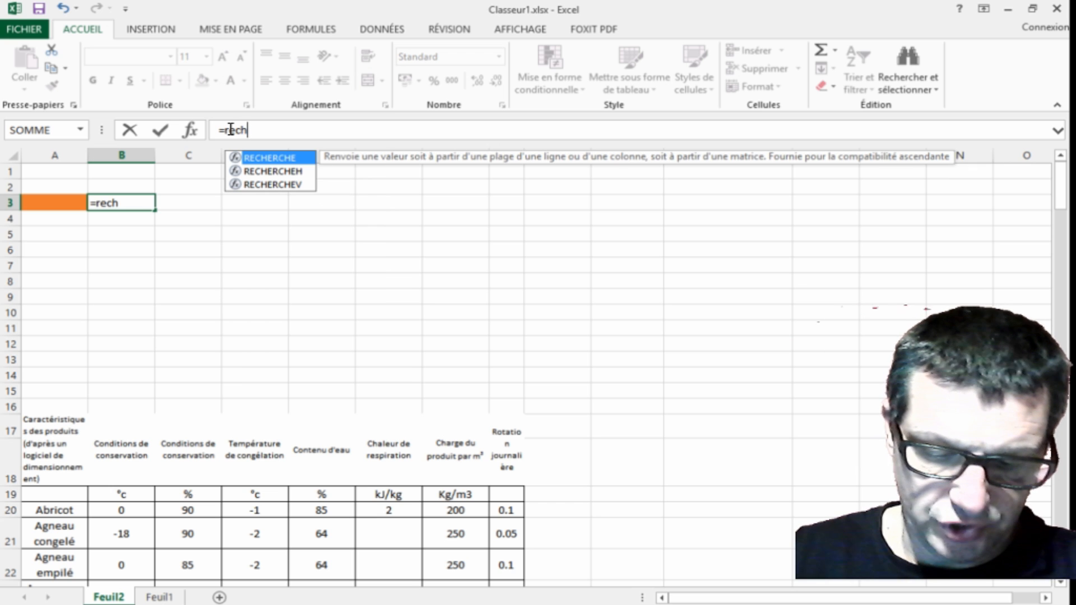
type("erche")
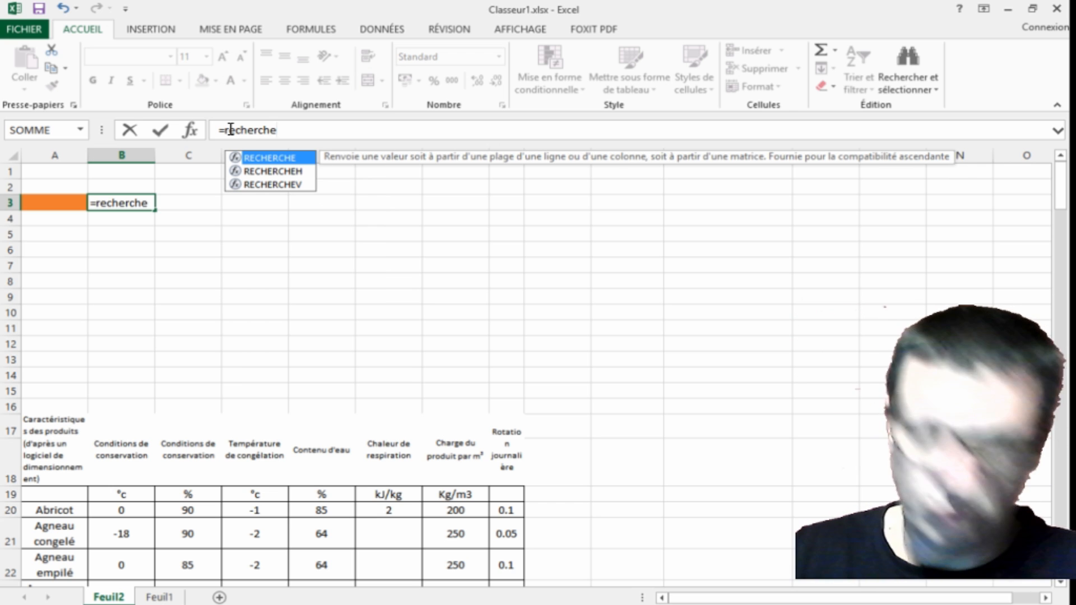
type("v")
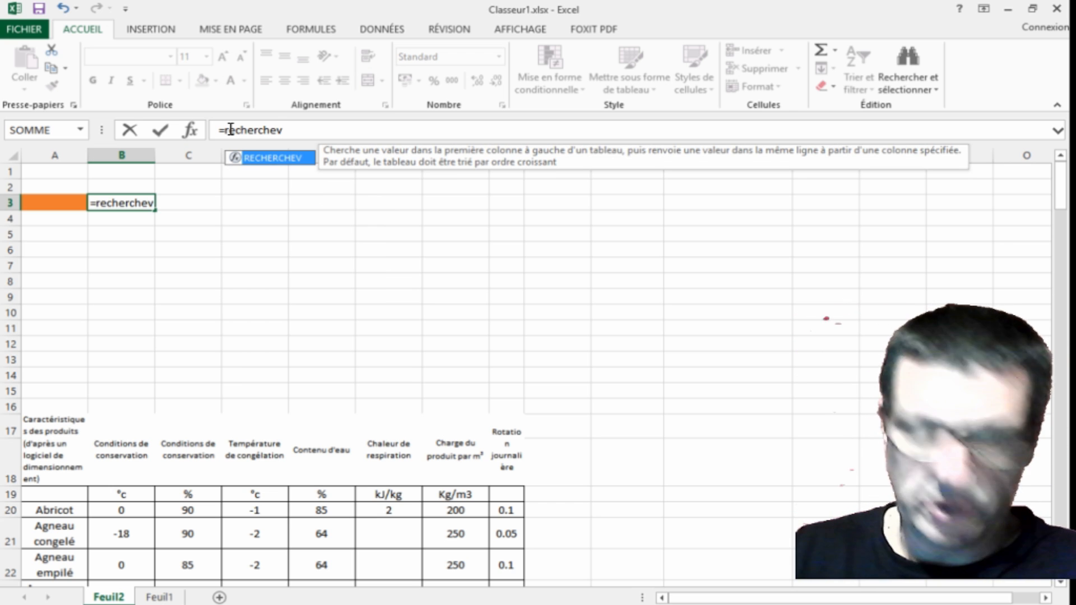
type("(")
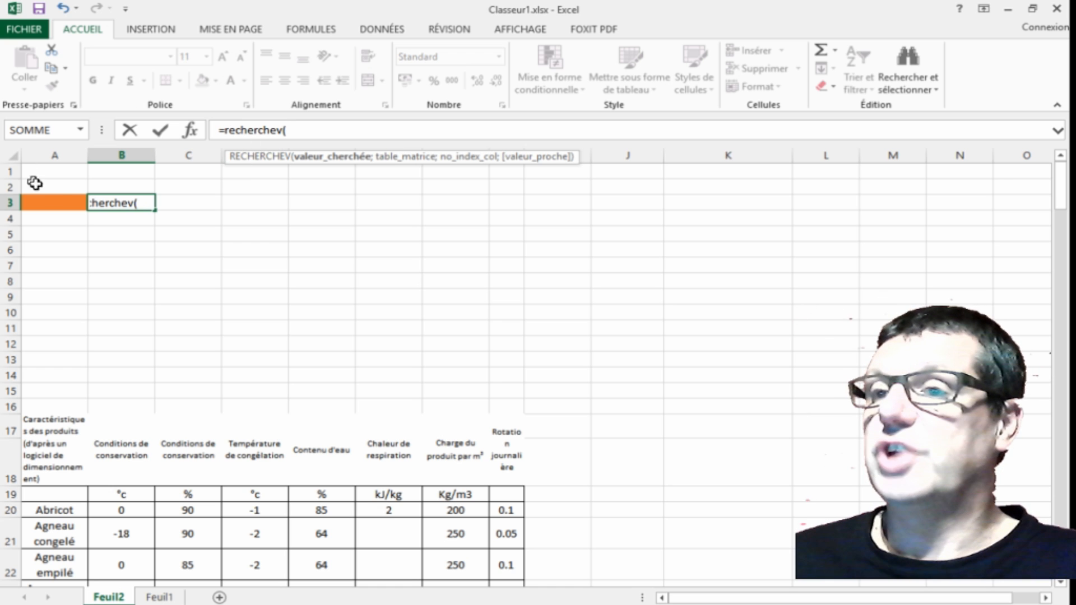
left_click(60, 203)
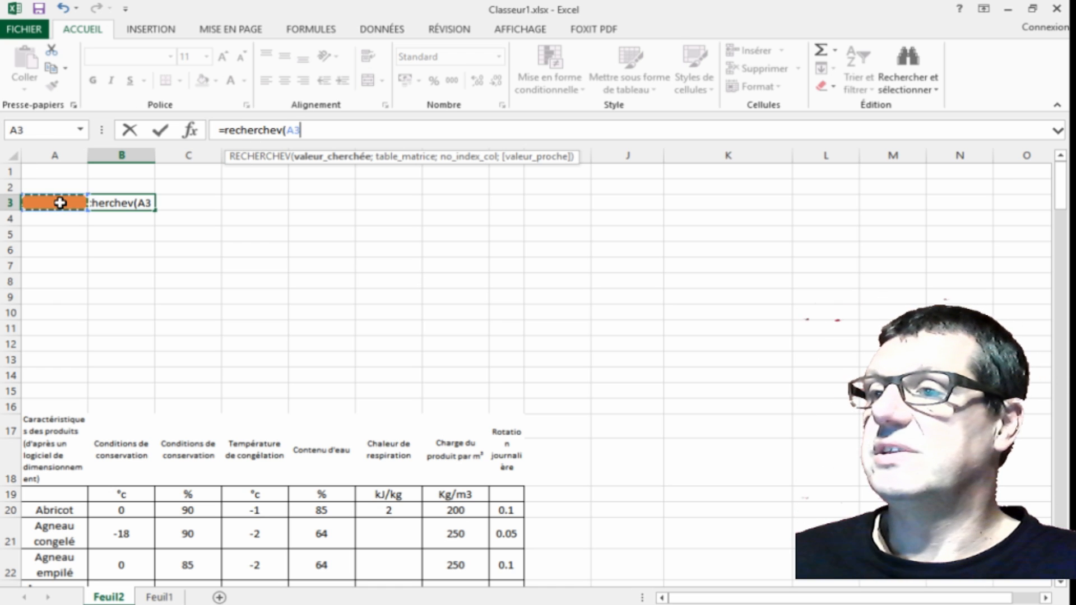
type(";")
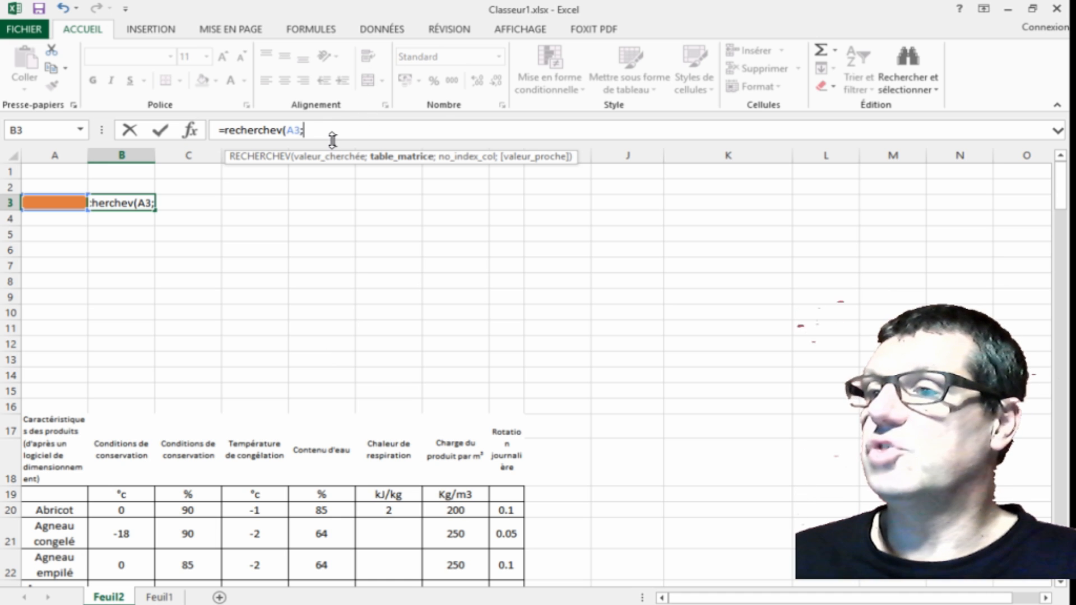
type("aliments02")
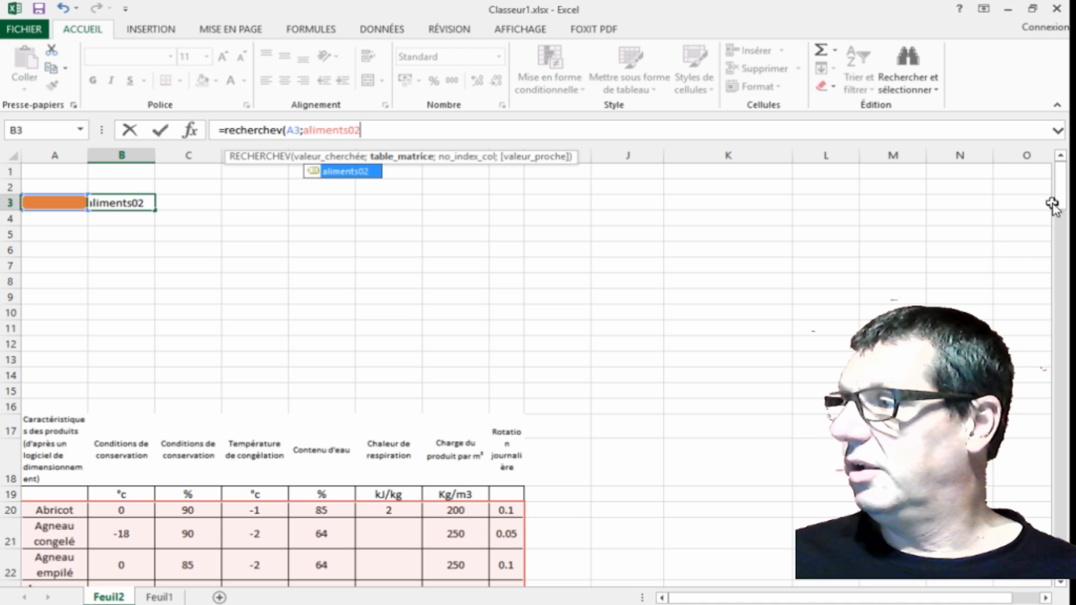
mouse_move(1060, 194)
left_mouse_down()
mouse_move(1061, 230)
mouse_move(1059, 183)
left_mouse_up()
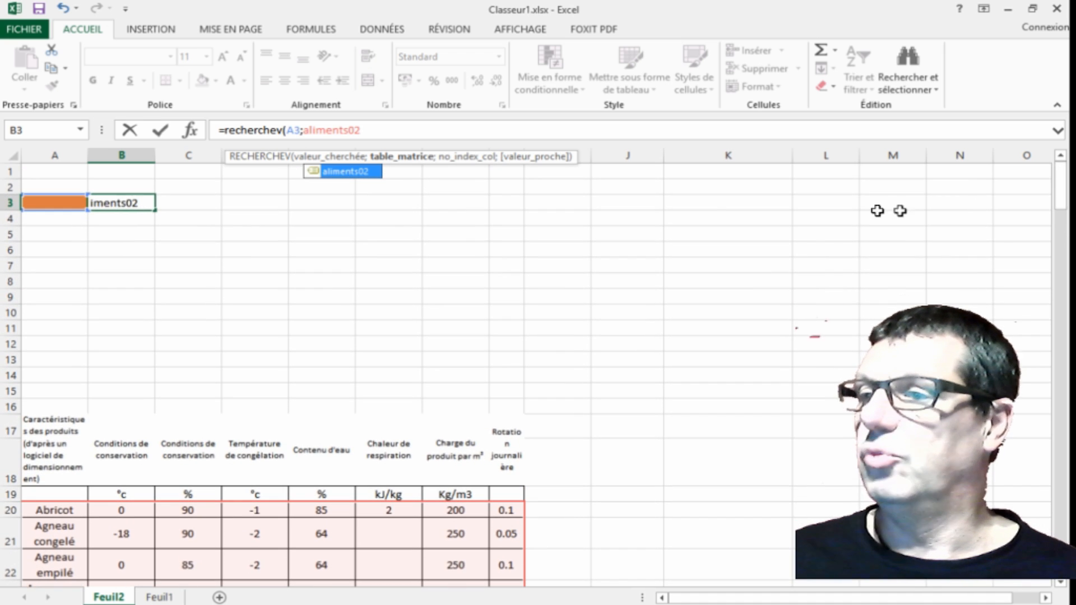
left_click(369, 129)
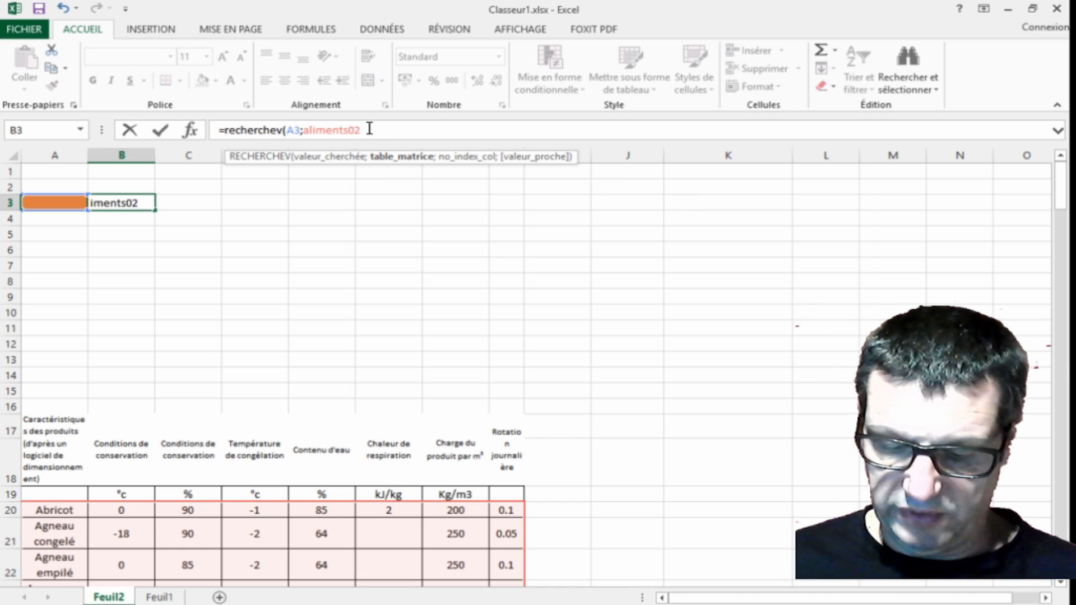
type(";")
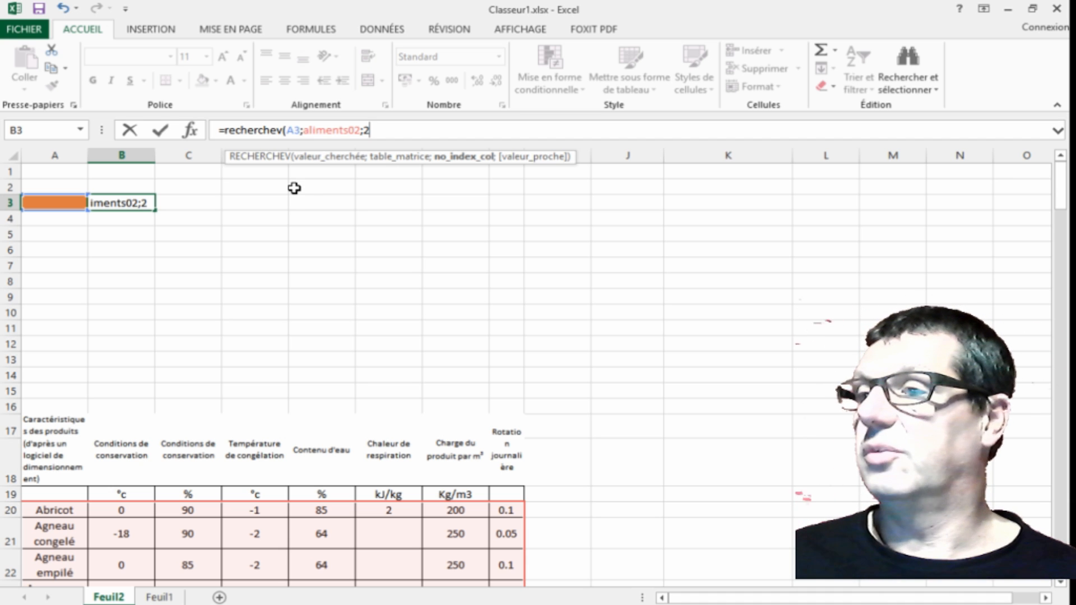
type("2;0")
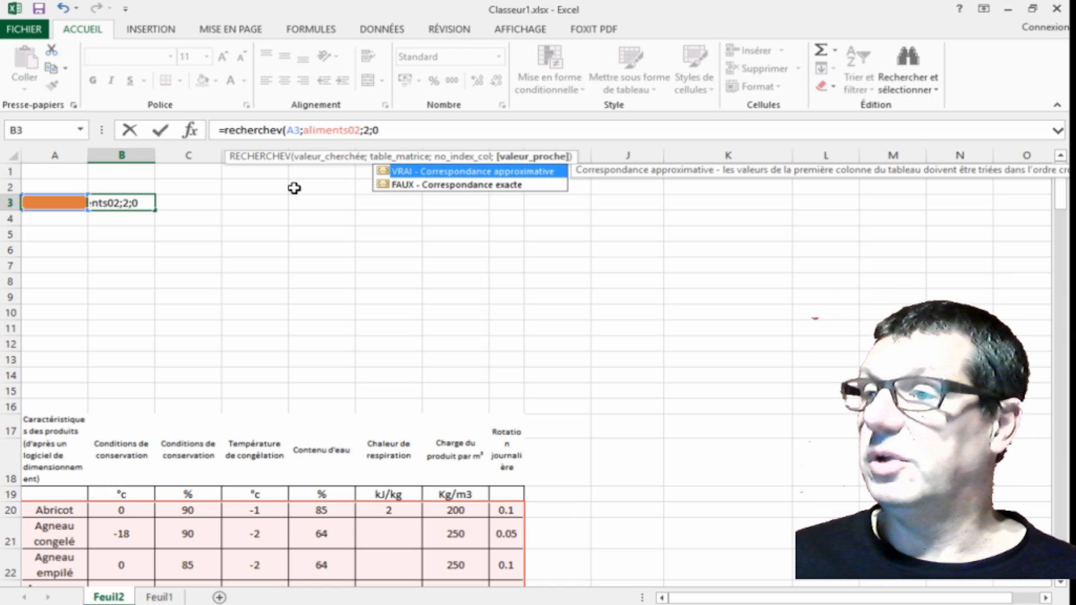
type(")")
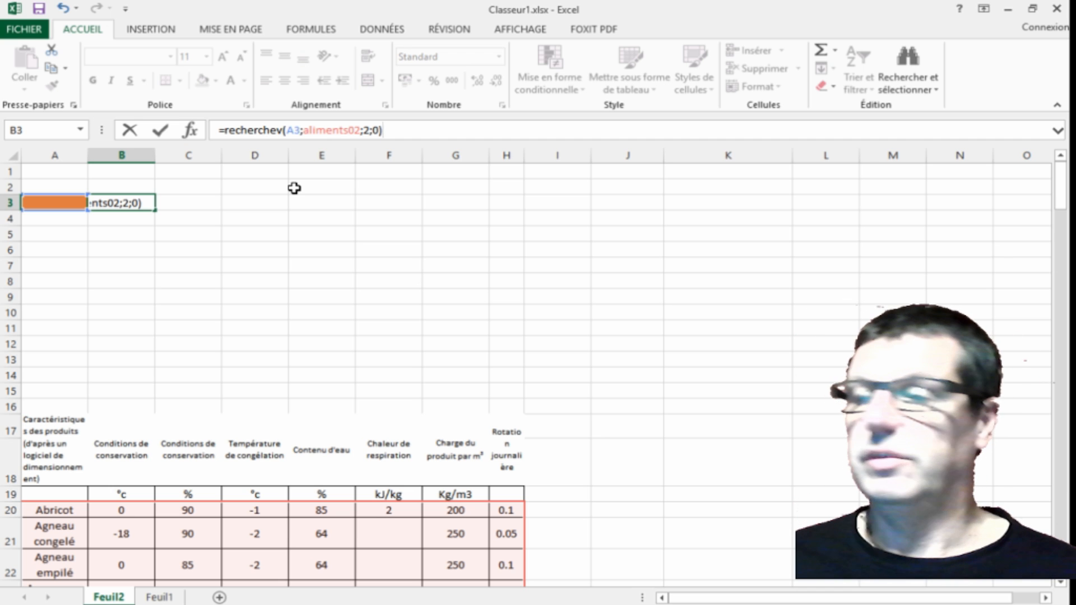
key("Return")
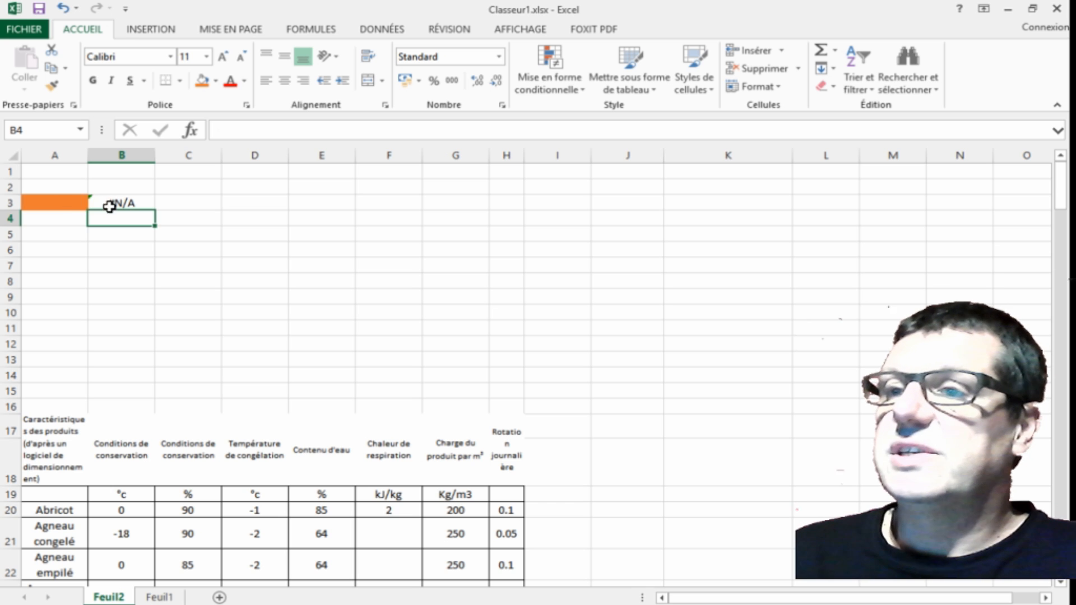
Choose Abricot from the drop-down list in A3 and centre the lookup result in B3
left_click(59, 202)
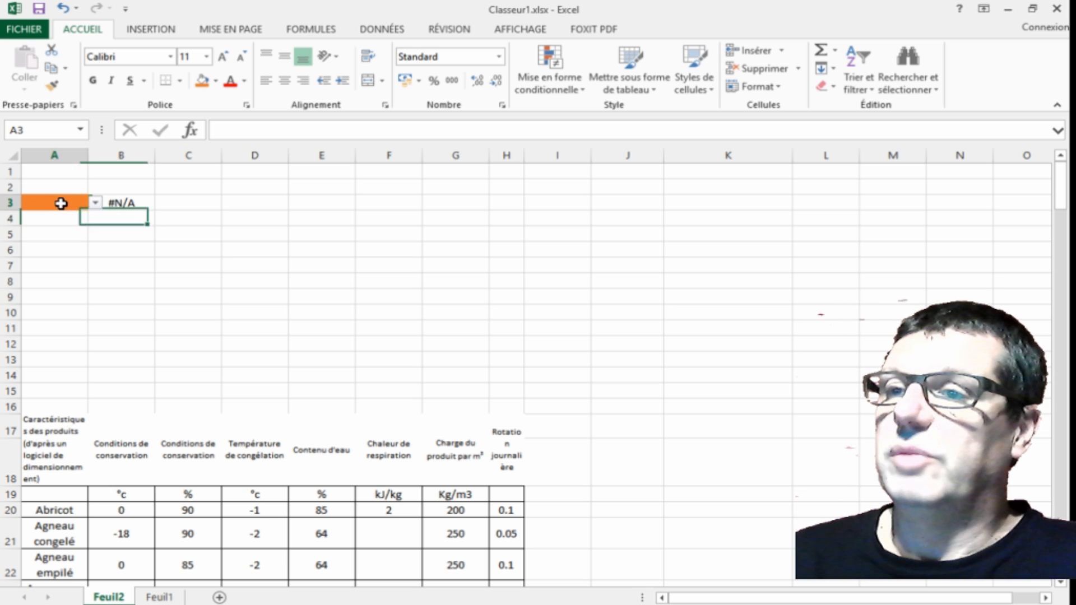
left_click(96, 203)
left_click(81, 213)
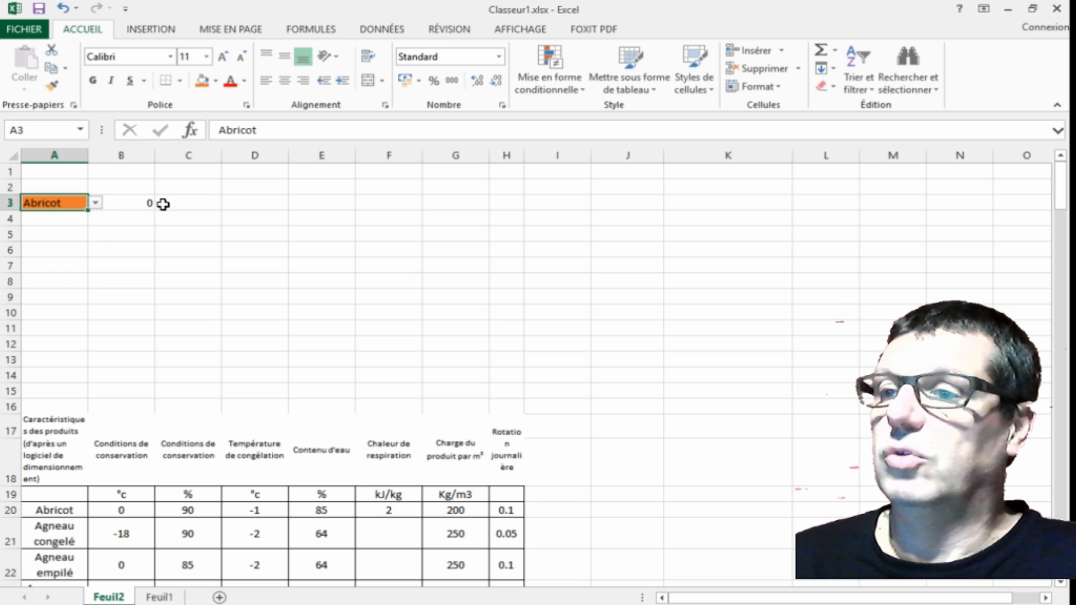
left_click(137, 203)
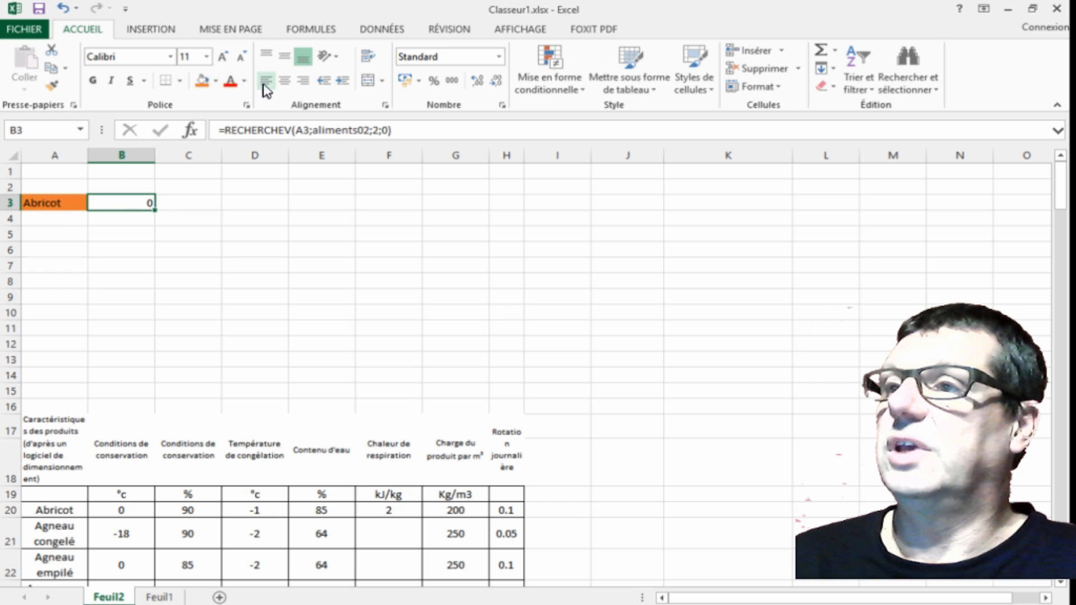
left_click(185, 264)
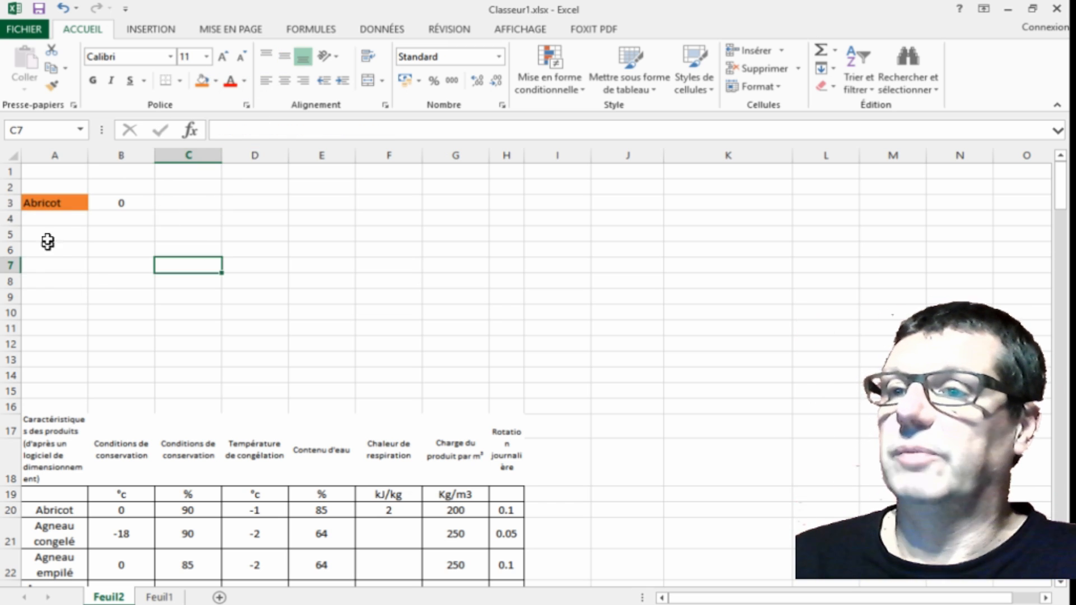
Choose Artichaut from the list in A3 and compare the result in B3 with its table row
left_click(48, 203)
left_click(95, 203)
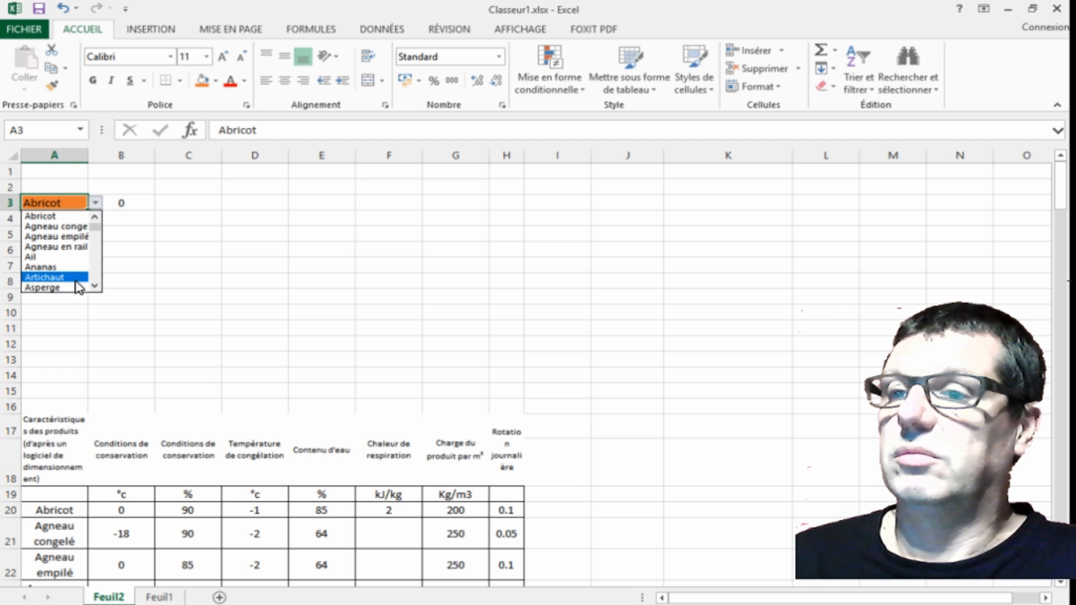
left_click(56, 277)
scroll(194, 313, "down", 3)
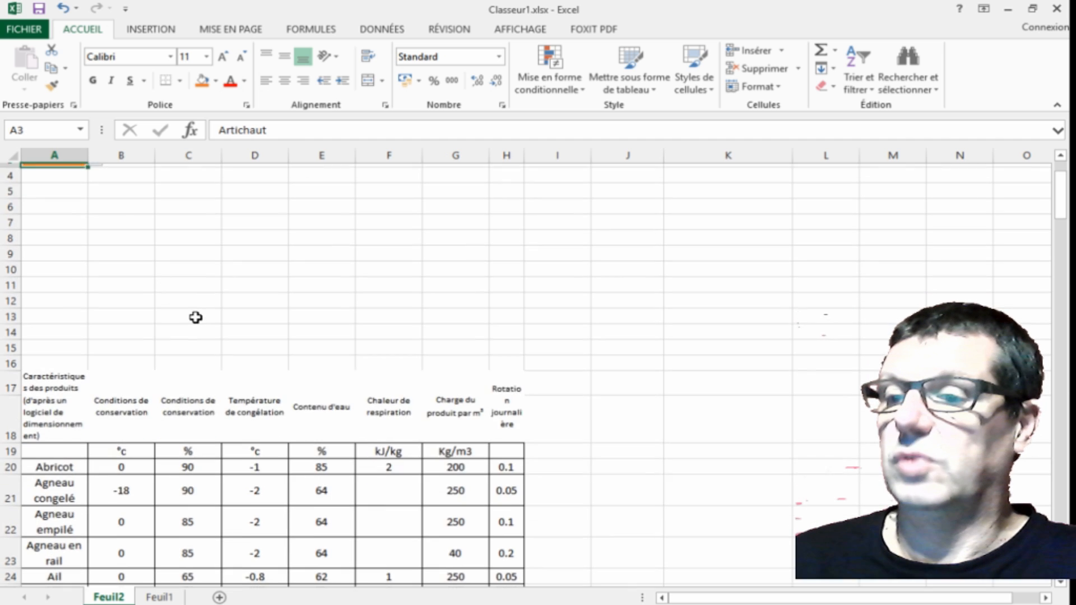
scroll(193, 315, "down", 1)
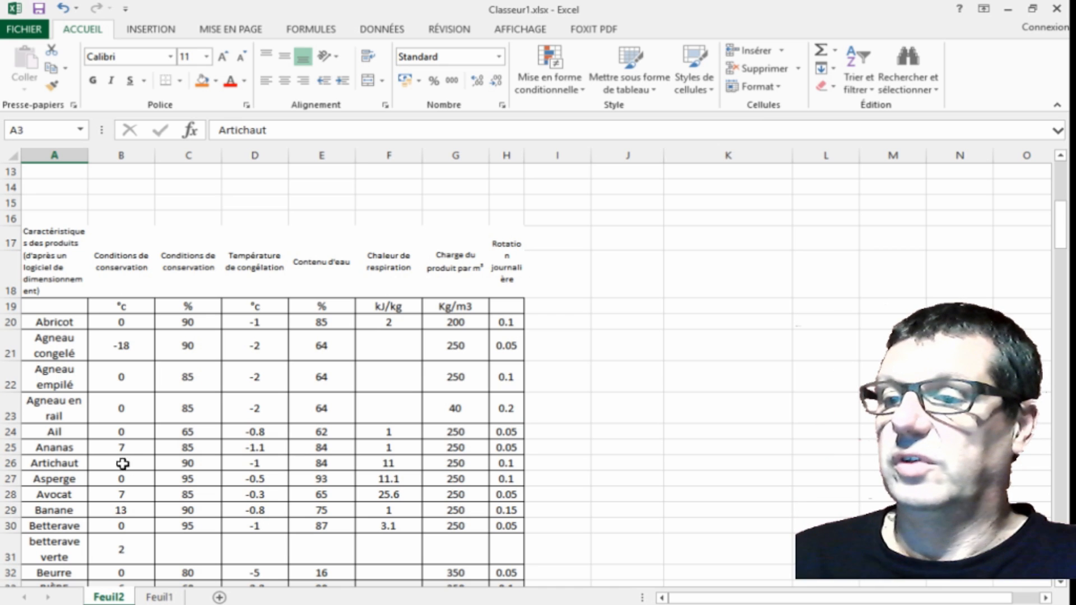
scroll(174, 291, "up", 4)
left_click(173, 292)
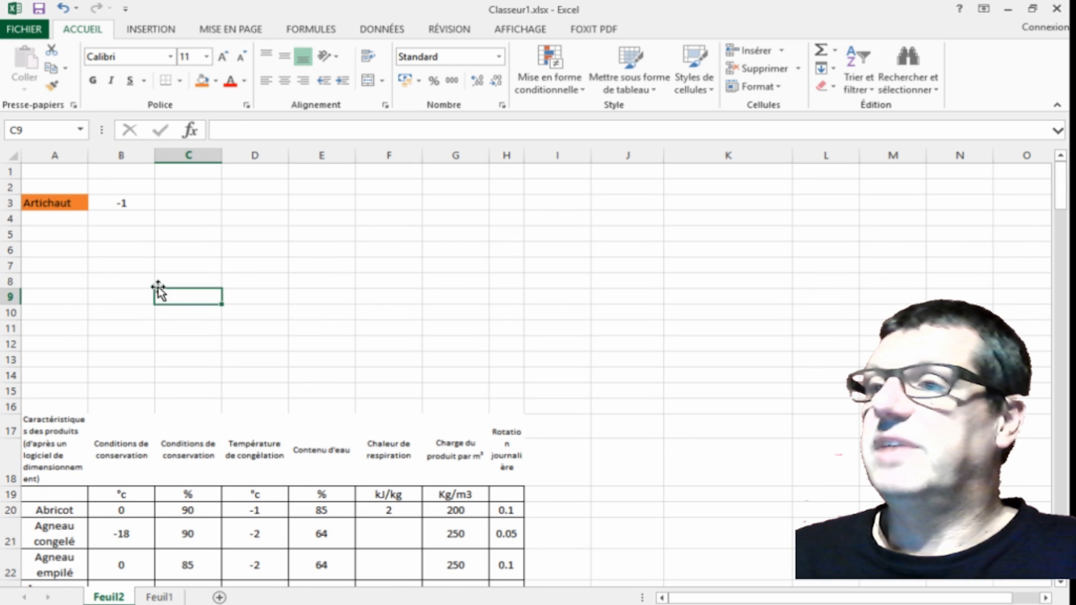
Move the drop-down cell and its lookup result, A3:B3 on Feuil2, to cell G3 on Feuil1
left_click(48, 203)
left_click_drag(96, 208, 125, 204)
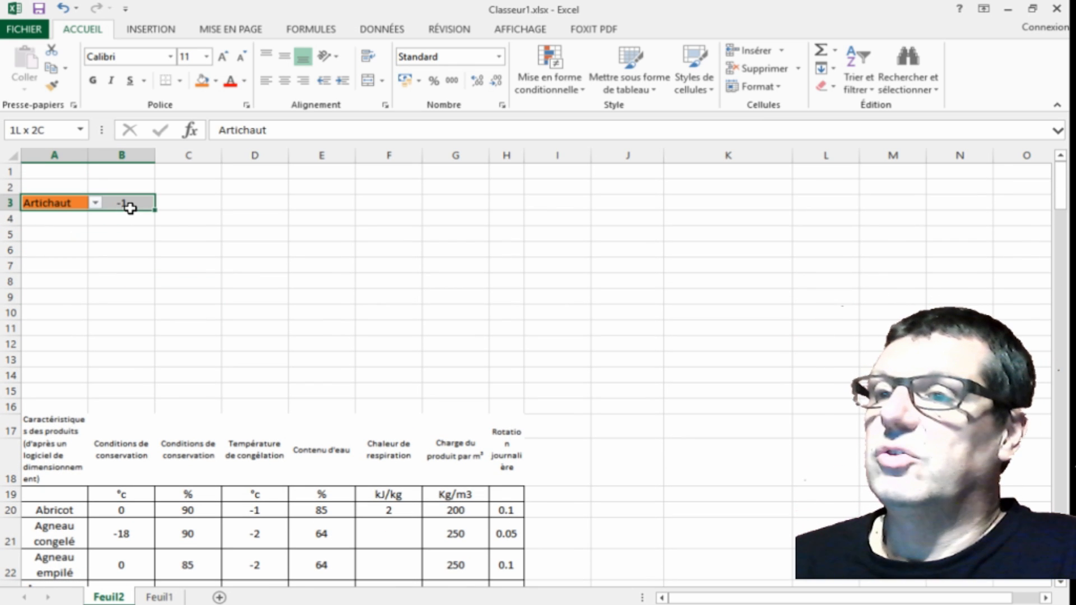
right_click(133, 204)
left_click(187, 236)
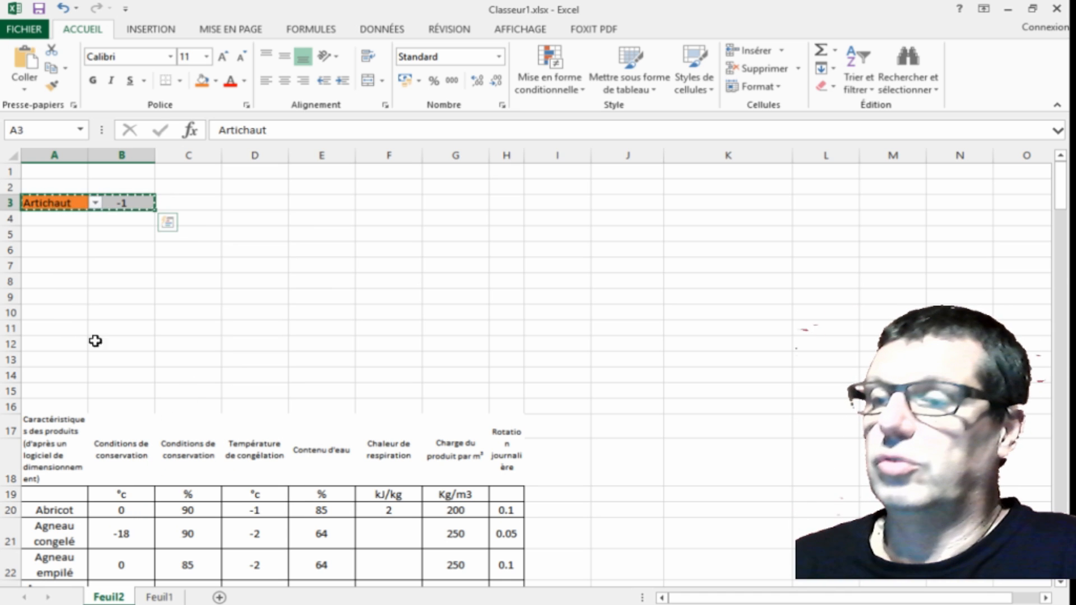
right_click(78, 204)
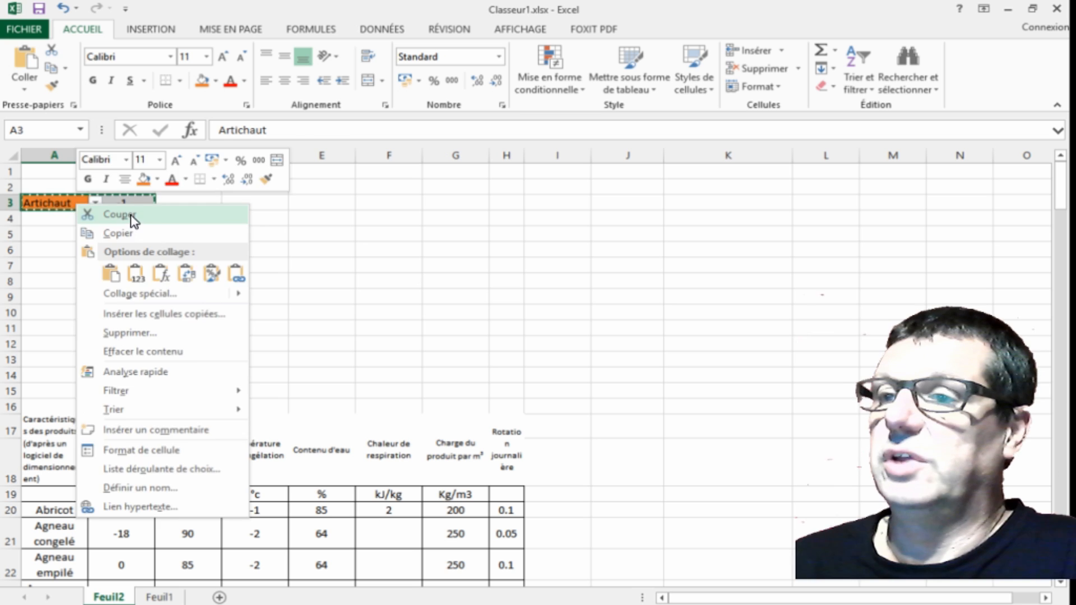
left_click(127, 216)
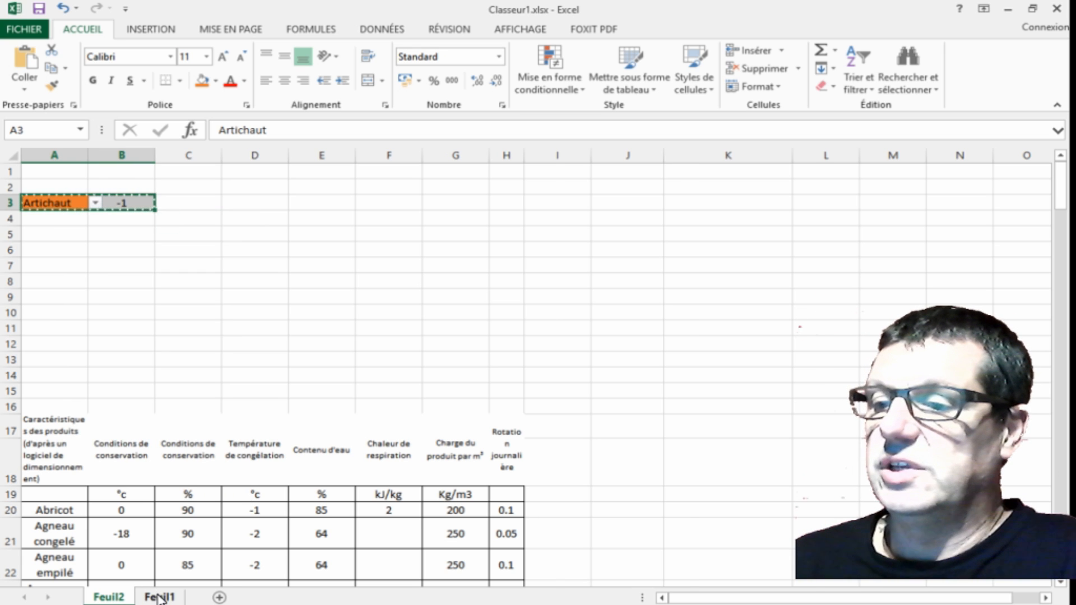
left_click(159, 597)
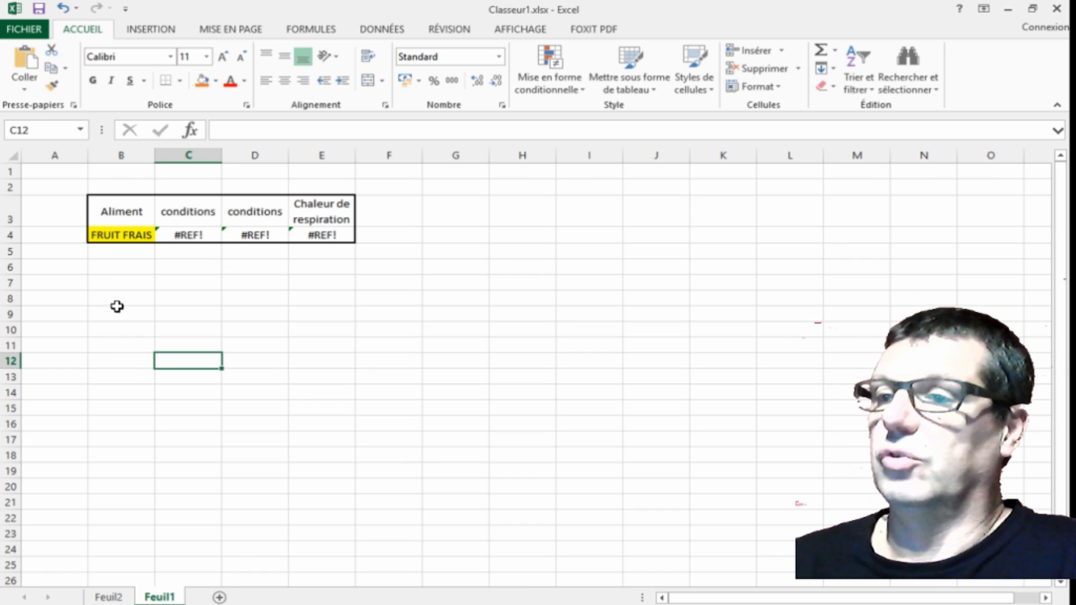
left_click(462, 212)
right_click(458, 212)
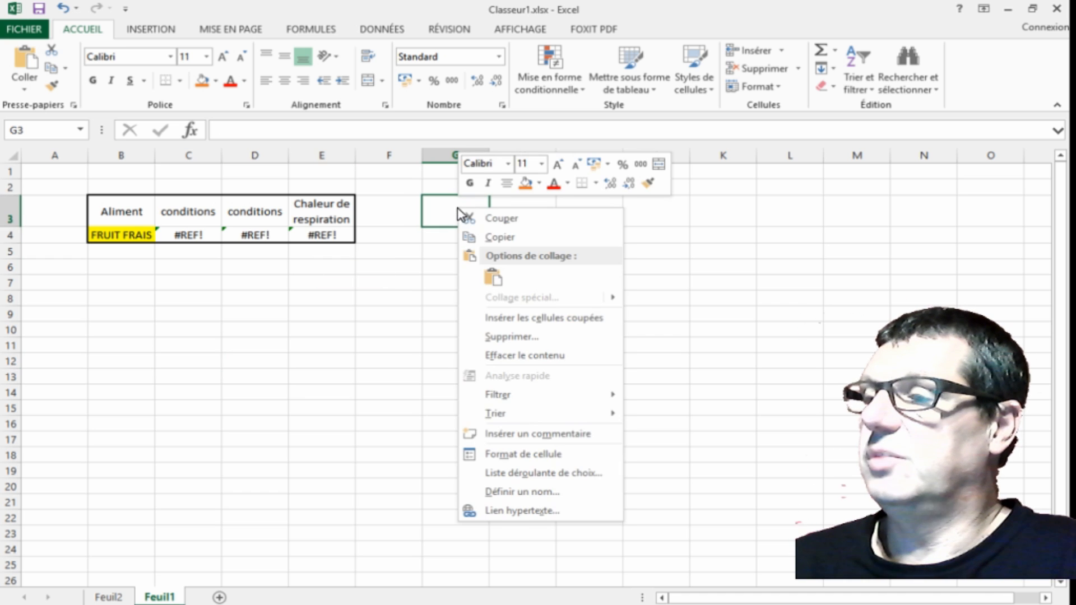
left_click(492, 278)
left_click(472, 285)
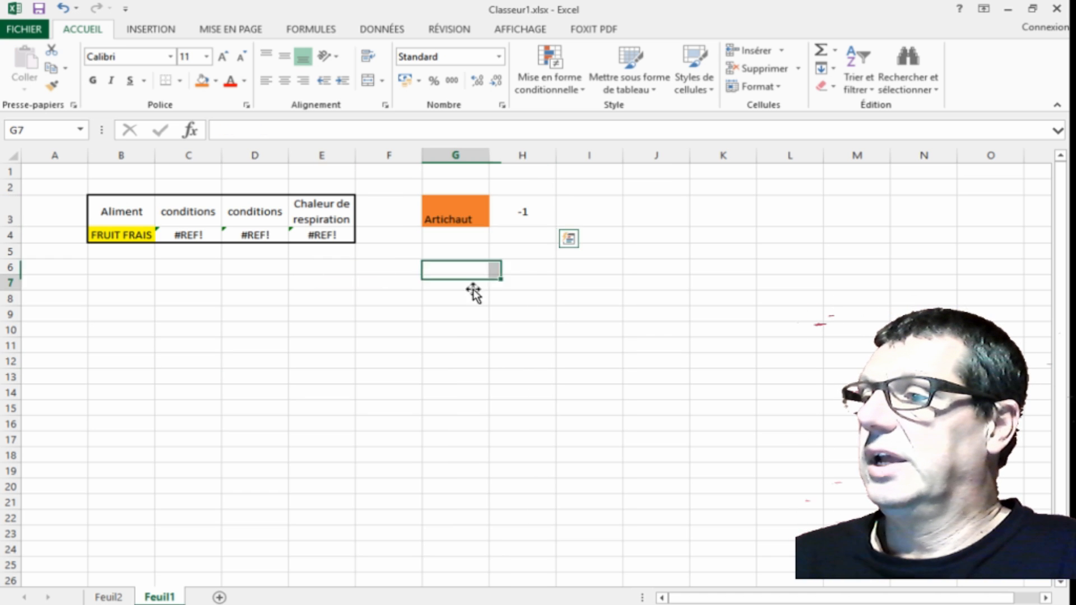
Choose BIÈRE from the moved drop-down list in G3 and inspect the lookup formula in H3
left_click(452, 217)
left_click(496, 218)
mouse_move(496, 239)
left_mouse_down()
mouse_move(494, 293)
mouse_move(497, 235)
left_mouse_up()
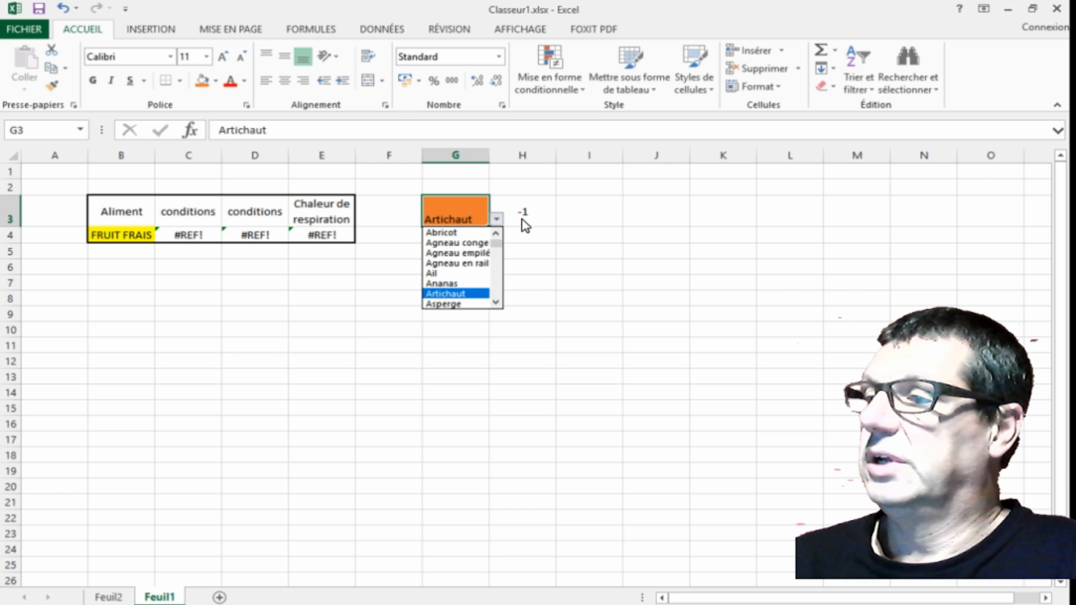
left_click(522, 214)
left_click(497, 219)
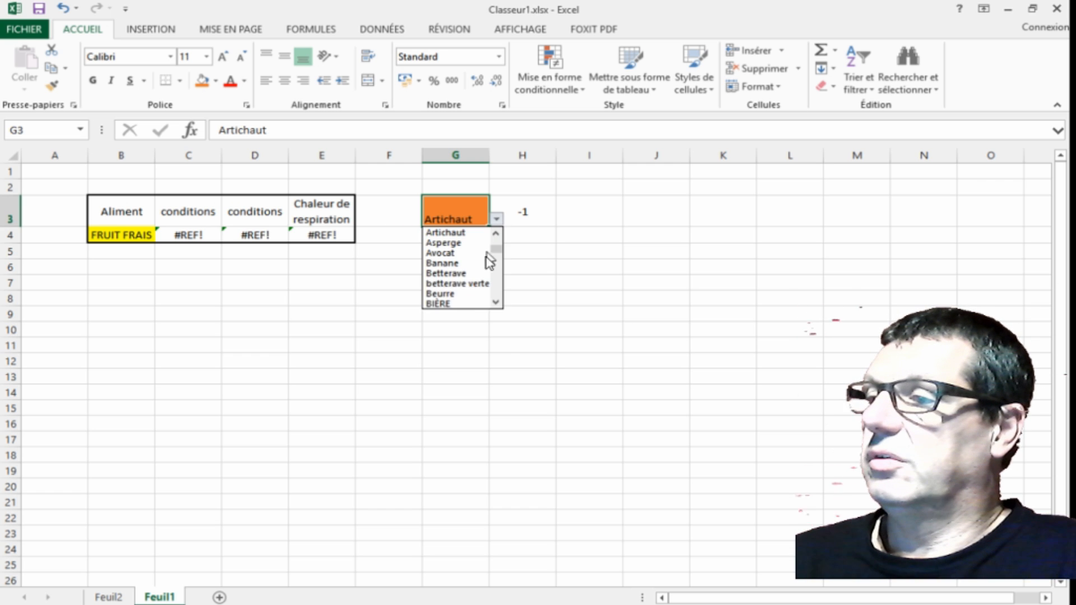
left_click(471, 307)
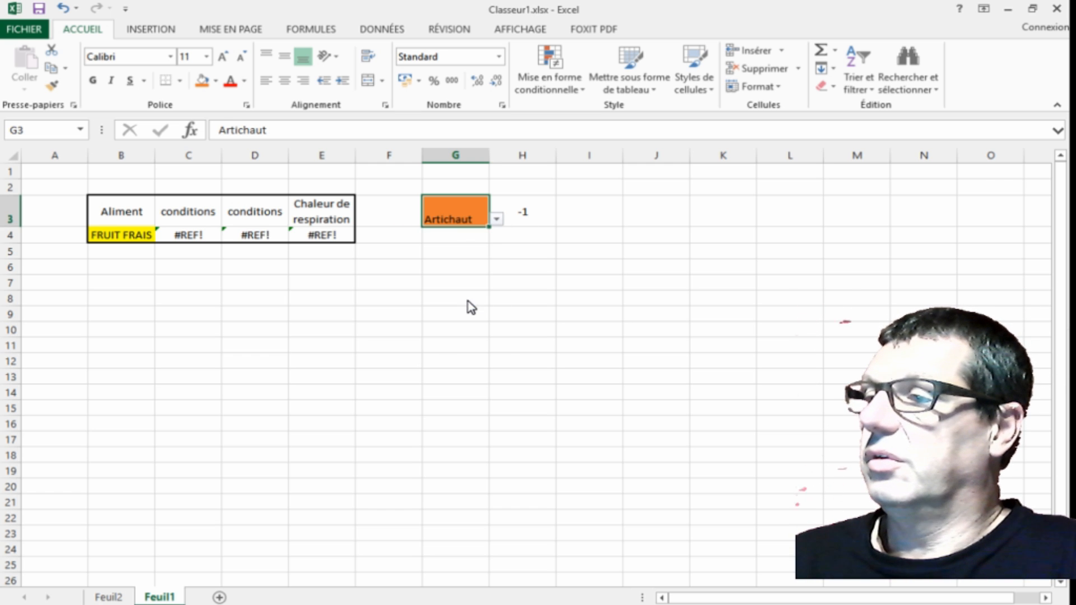
left_click(523, 214)
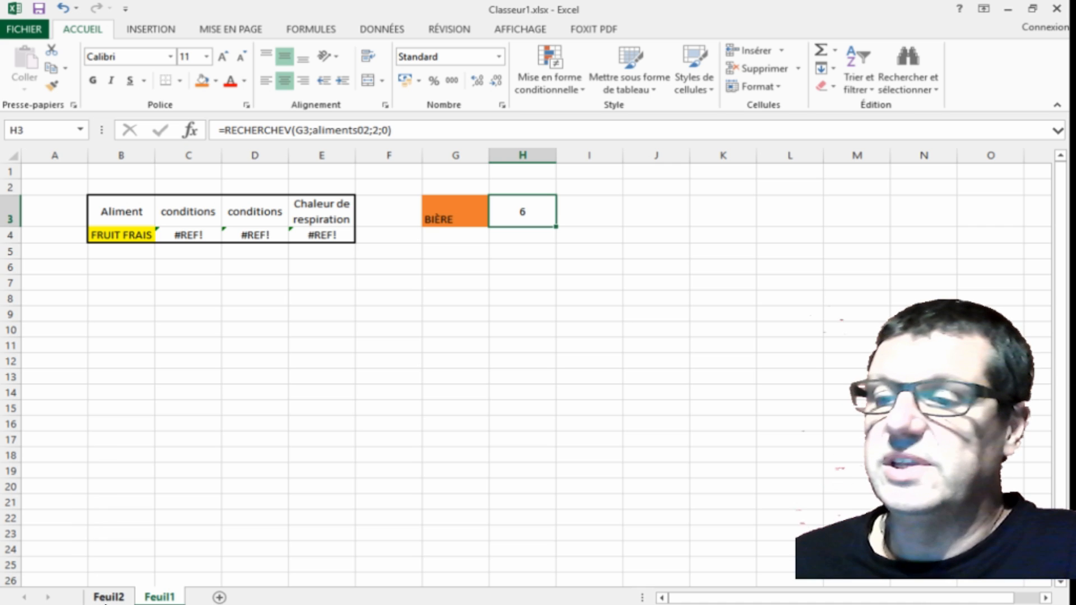
Cut the food table block from LÉGUMES CONGELÉES to VIN, A77:H126 on Feuil2
left_click(109, 598)
scroll(143, 477, "down", 16)
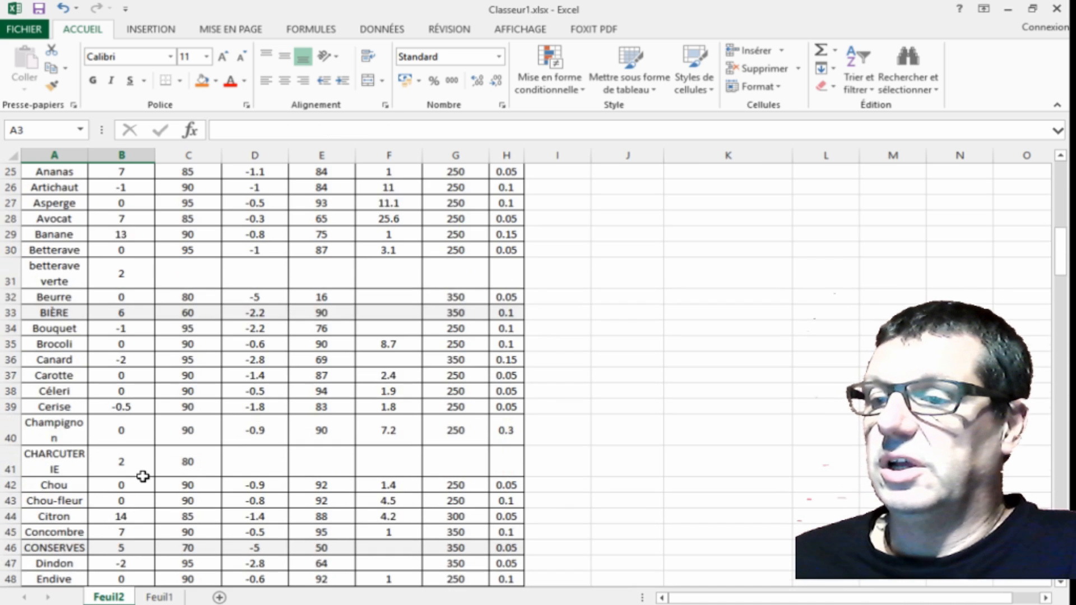
scroll(143, 476, "down", 15)
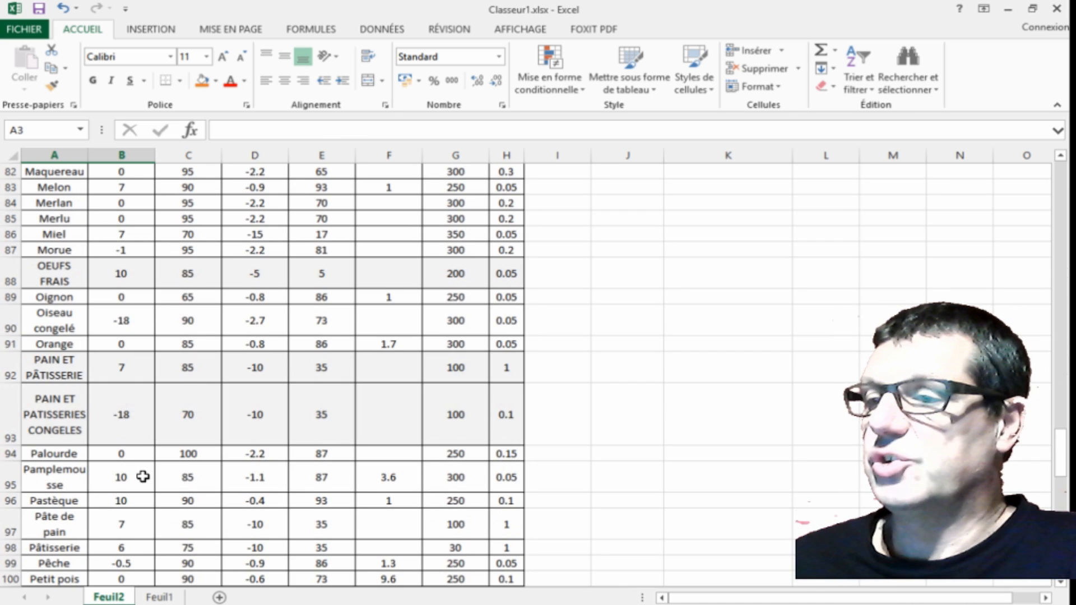
scroll(144, 476, "down", 5)
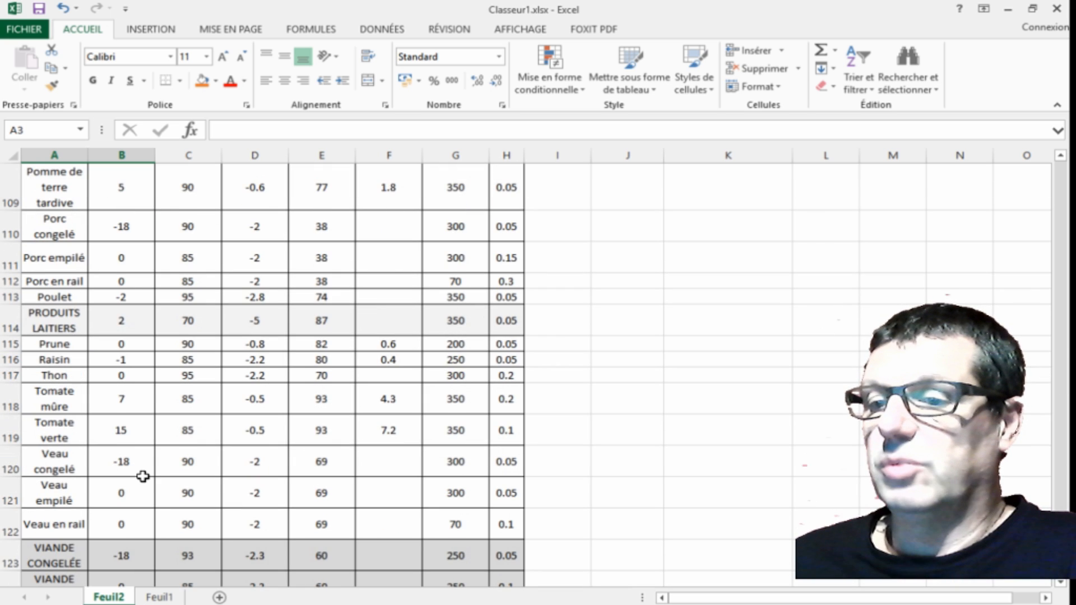
scroll(154, 475, "up", 6)
scroll(154, 474, "up", 14)
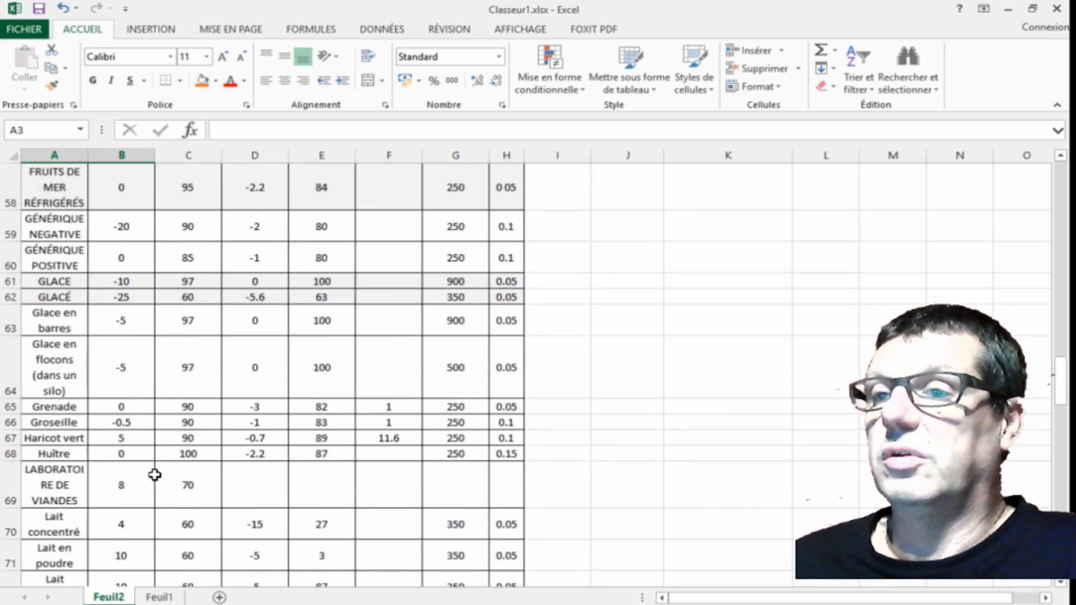
scroll(155, 475, "down", 8)
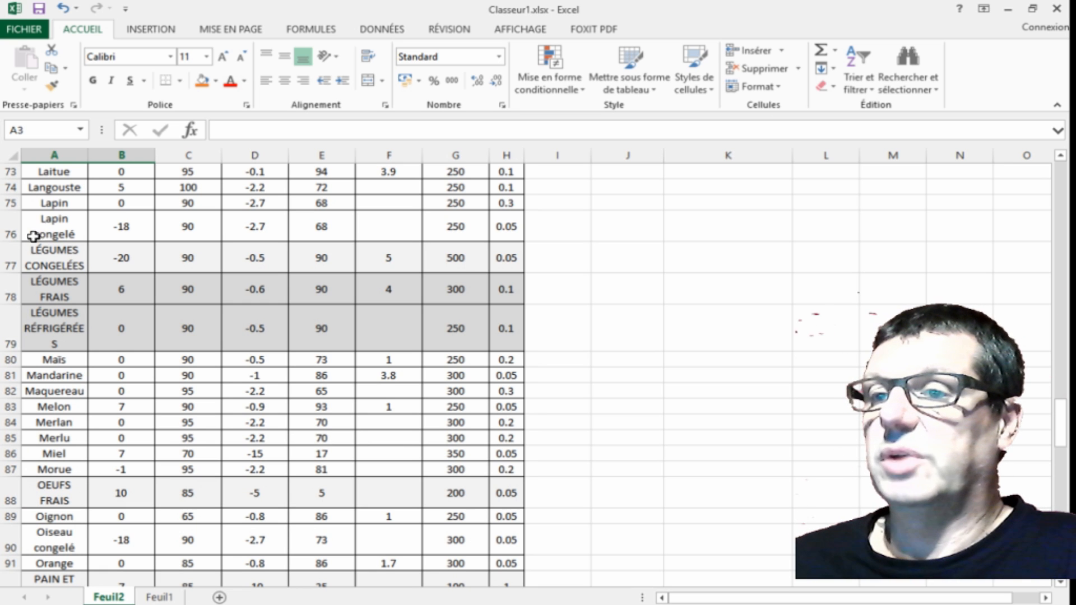
left_click(41, 257)
left_click_drag(41, 257, 507, 547)
right_click(282, 365)
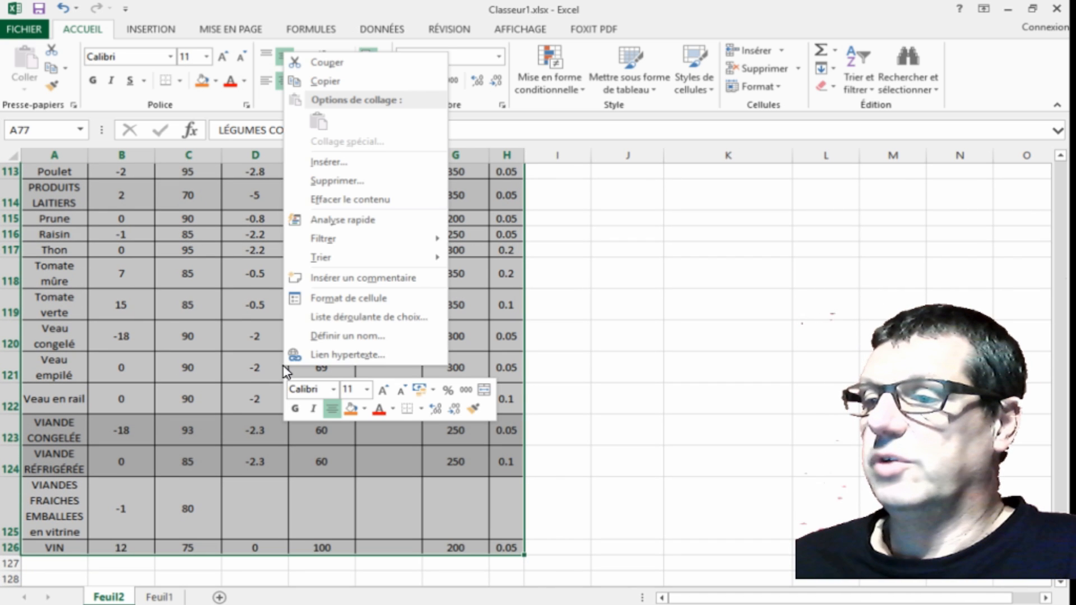
left_click(314, 64)
Insert the cut cells above the Lapin congelé row, at row 76
scroll(291, 341, "up", 3)
scroll(250, 356, "down", 5)
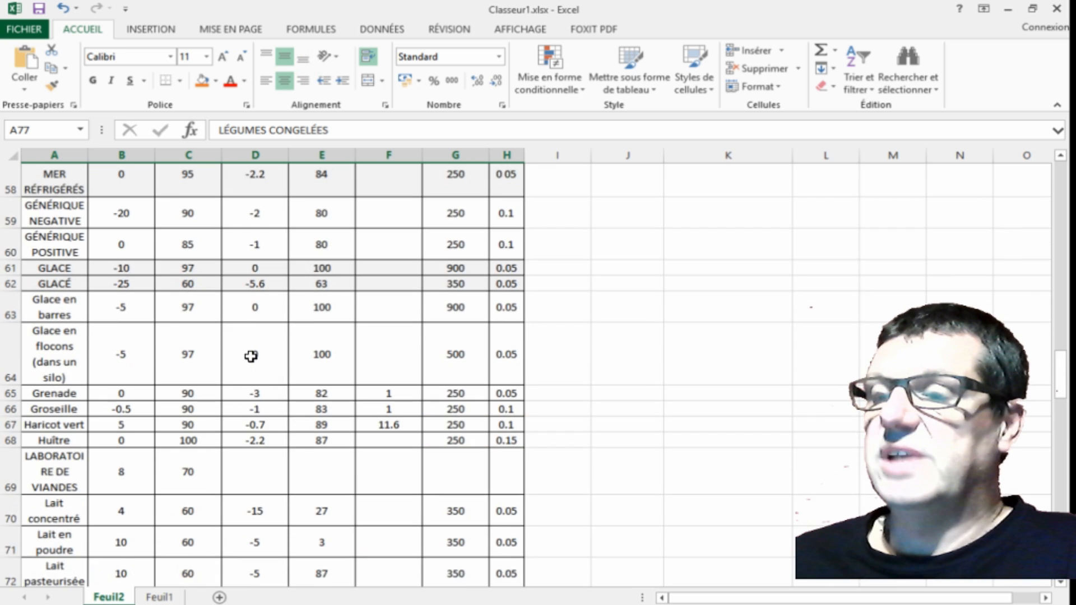
scroll(250, 355, "up", 2)
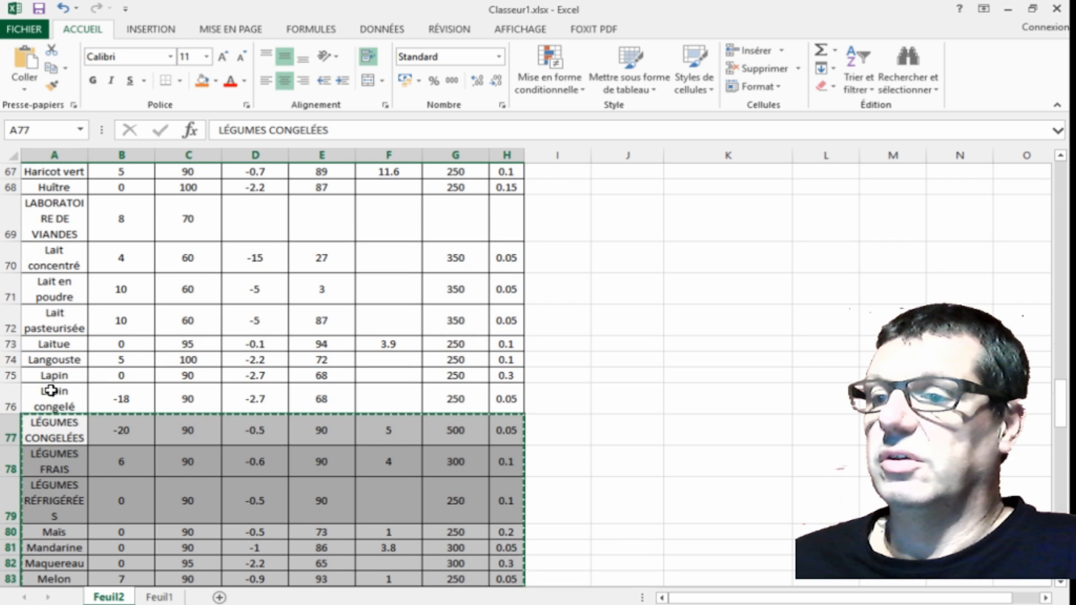
left_click(7, 397)
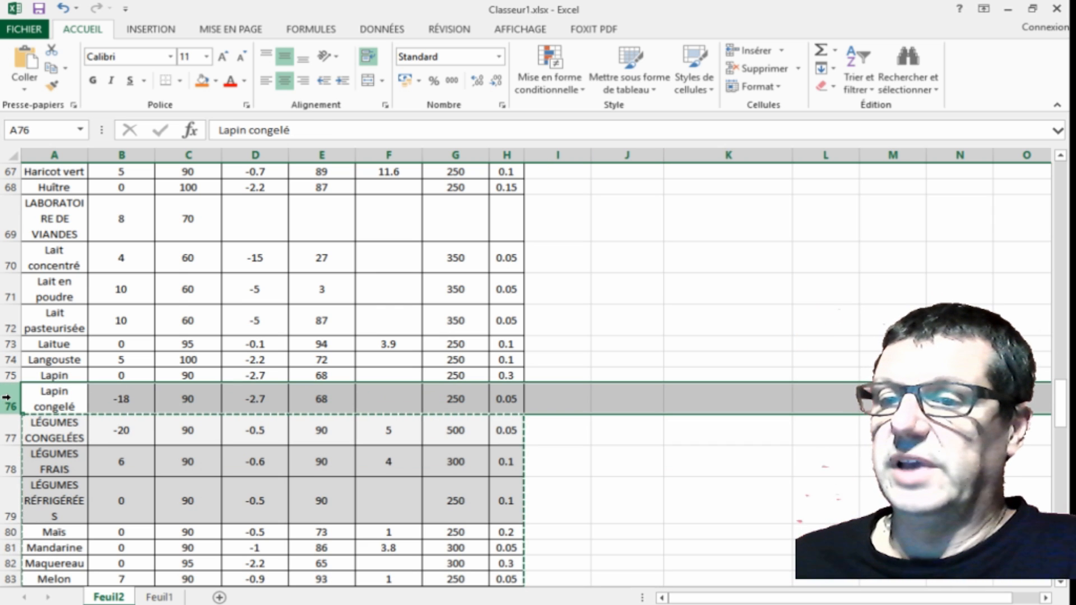
right_click(7, 399)
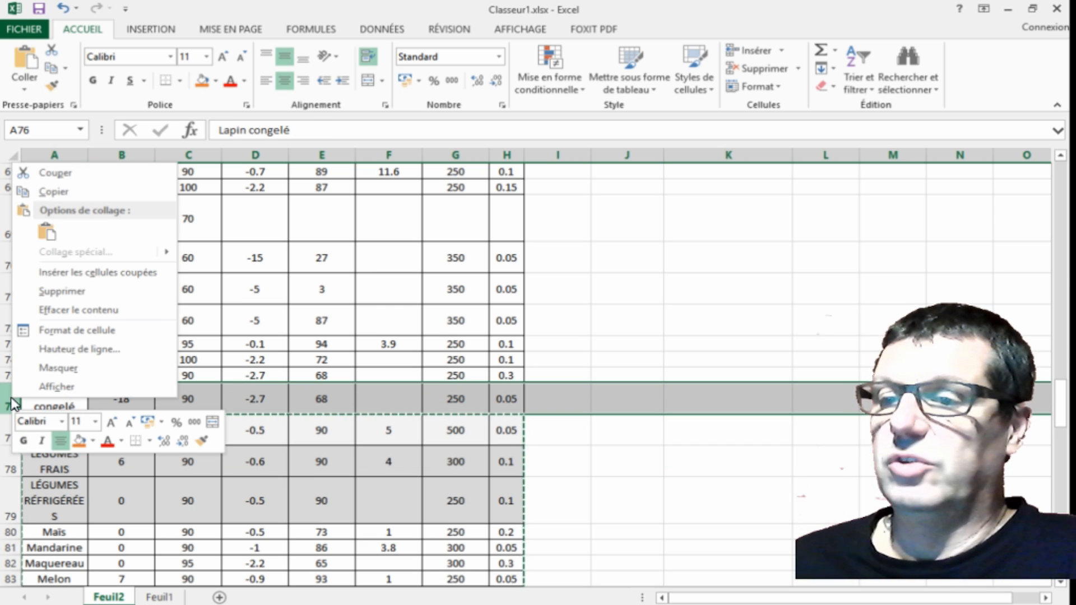
left_click(62, 272)
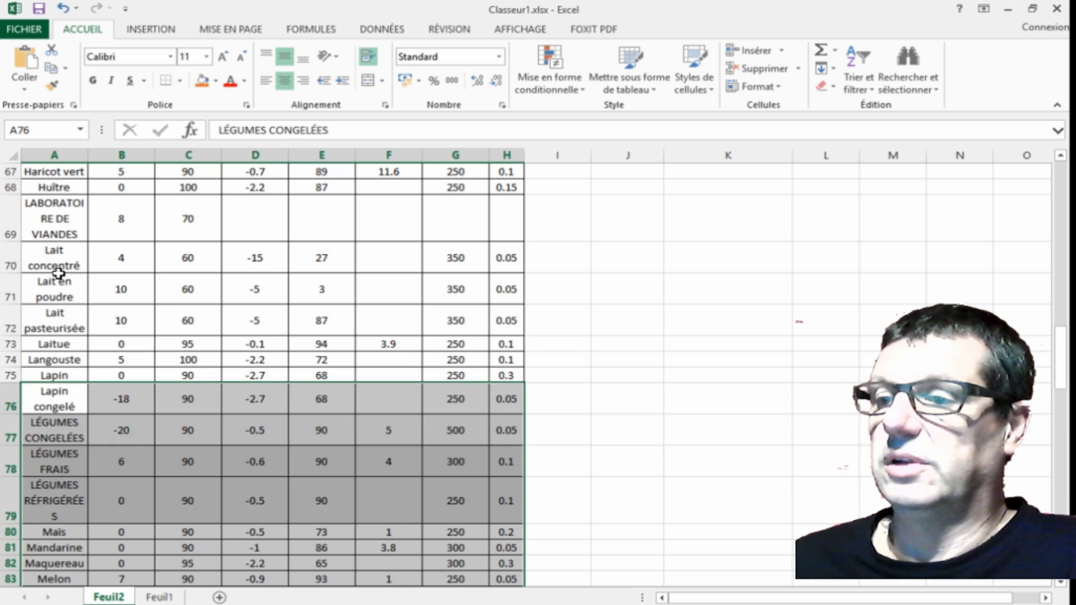
Examine the reordered rows down to the end of the food table
scroll(621, 421, "down", 3)
scroll(621, 420, "down", 1)
scroll(621, 420, "up", 3)
scroll(621, 420, "down", 5)
scroll(621, 420, "down", 20)
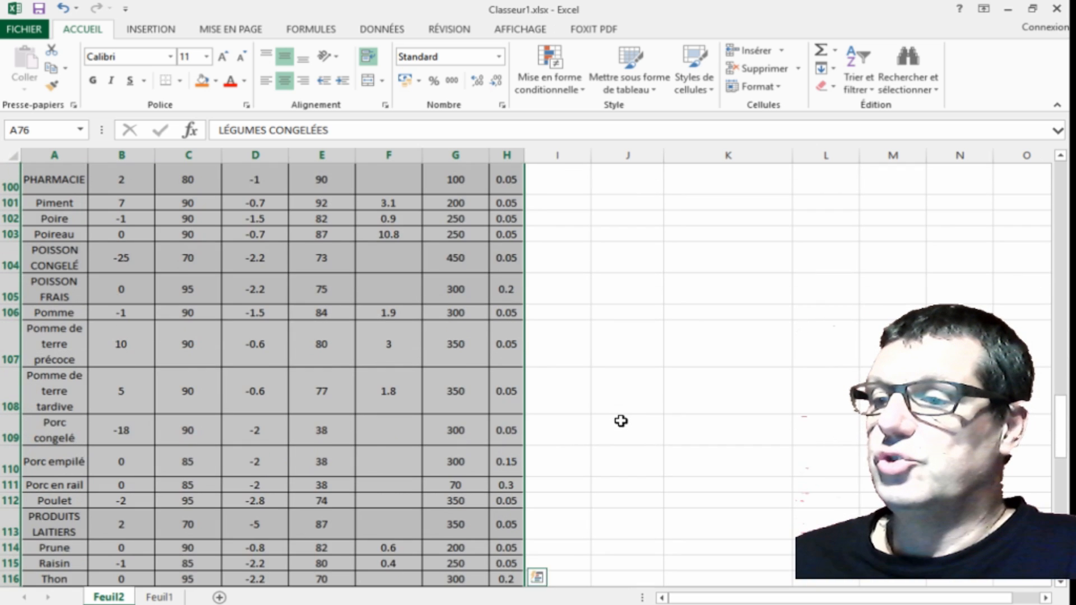
scroll(367, 420, "up", 12)
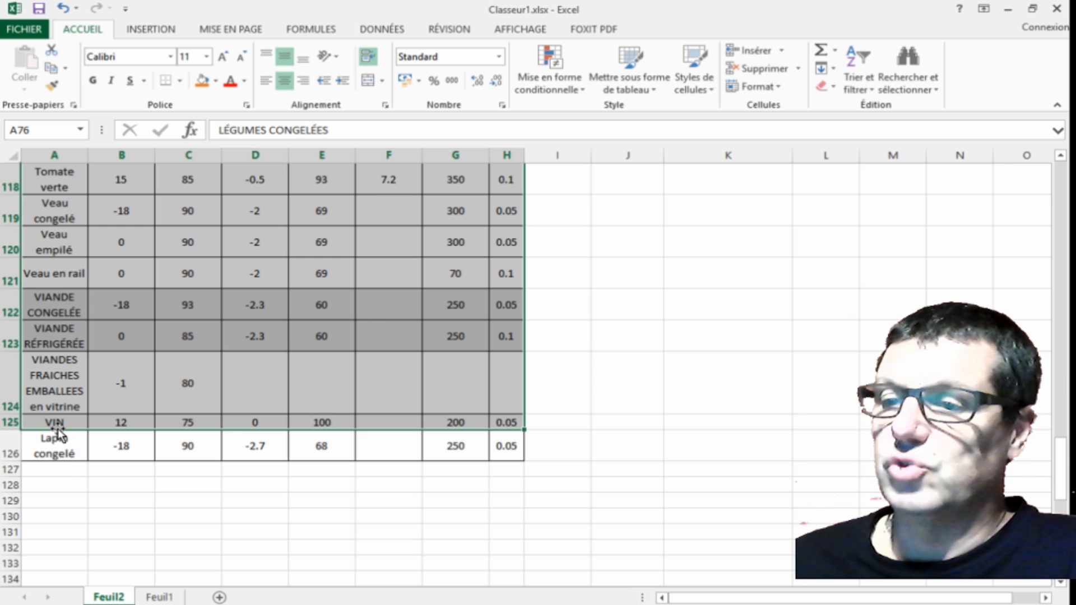
left_click(596, 437)
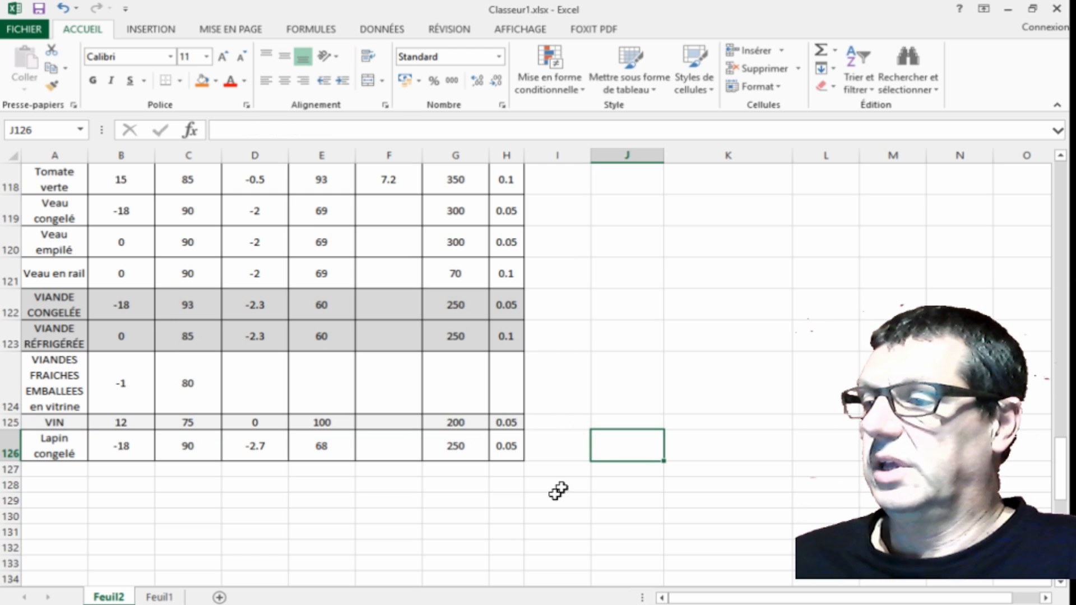
Choose VIN from the drop-down list in G3 on Feuil1 and check the list's entries
left_click(159, 597)
left_click(460, 218)
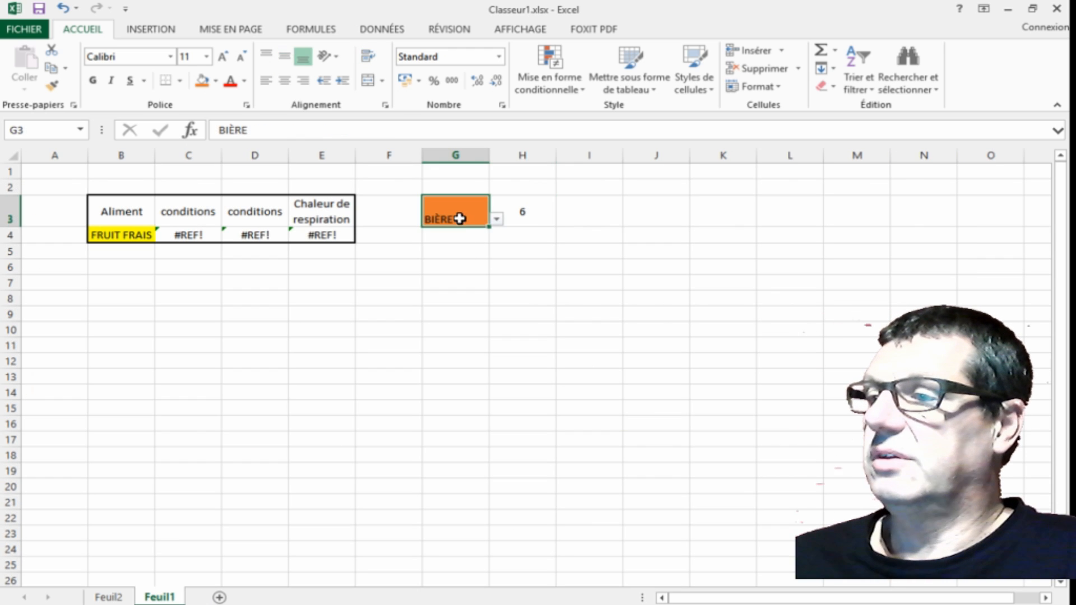
left_click(497, 219)
left_click_drag(502, 254, 498, 304)
left_click(440, 293)
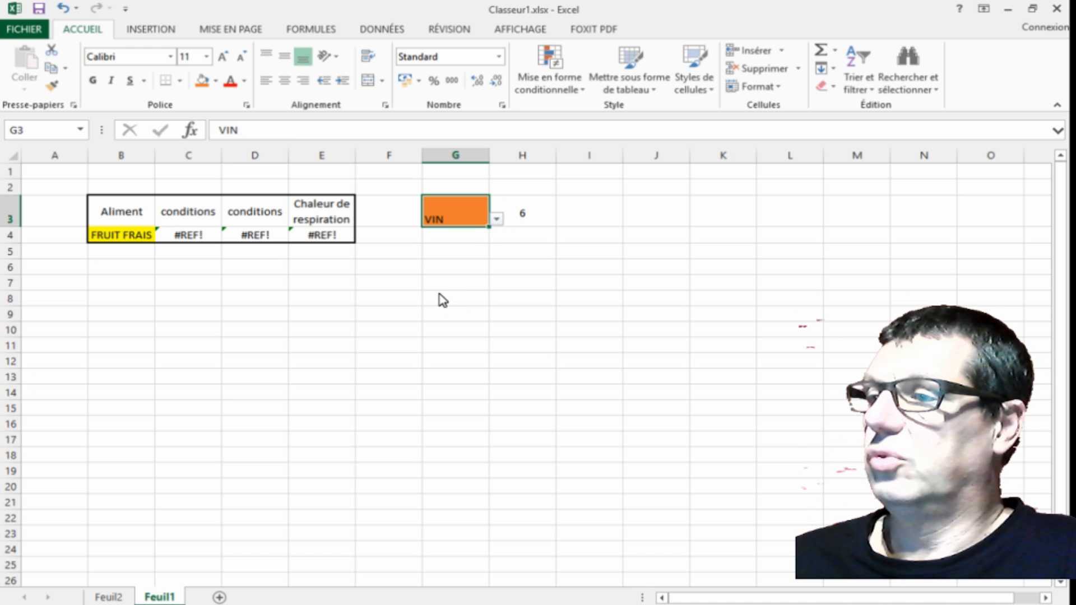
left_click(497, 220)
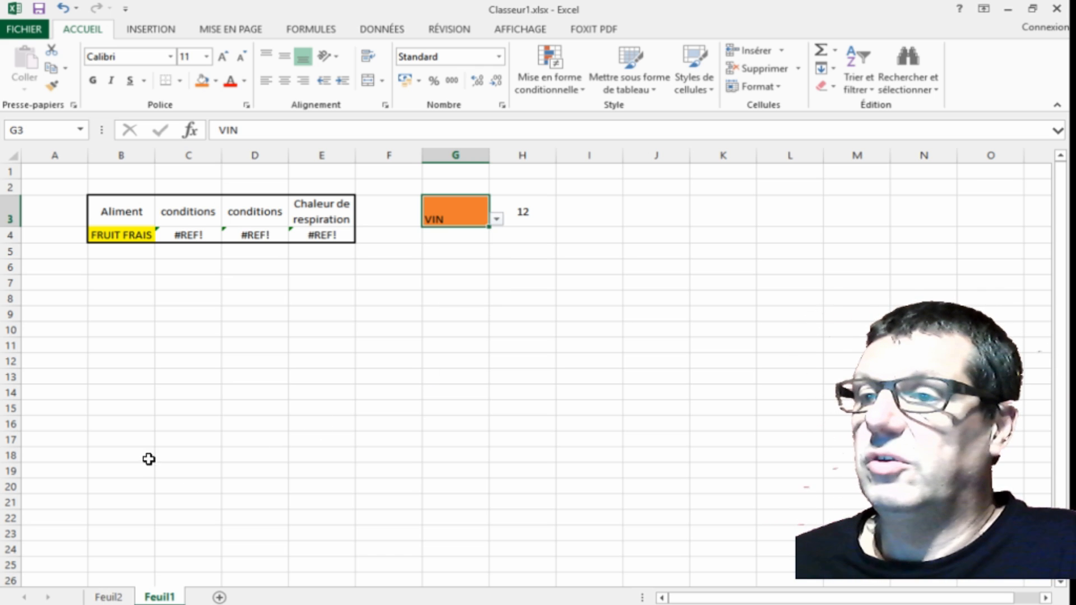
Enter the lowercase conversion formula =MINUSCULE(A20) in cell K20 on Feuil2
left_click(108, 597)
scroll(91, 498, "up", 20)
left_click_drag(55, 323, 58, 551)
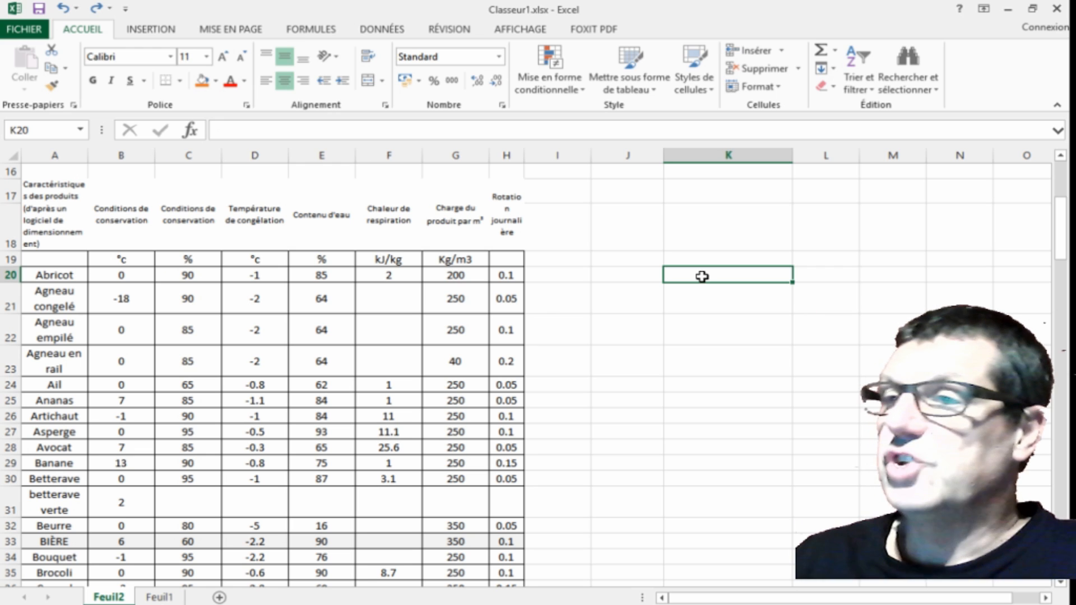
type("=")
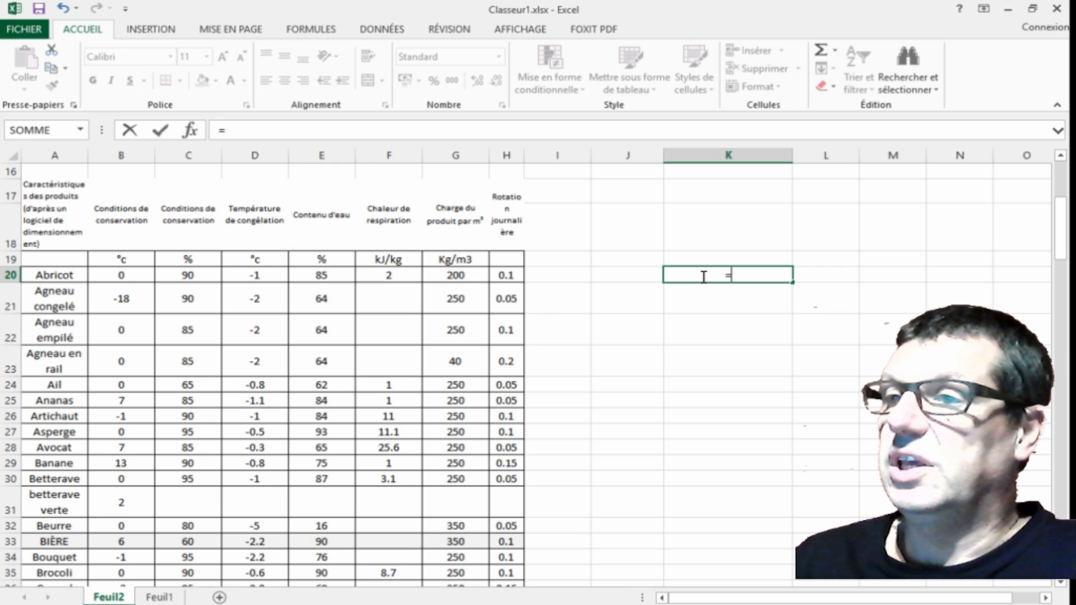
type("min")
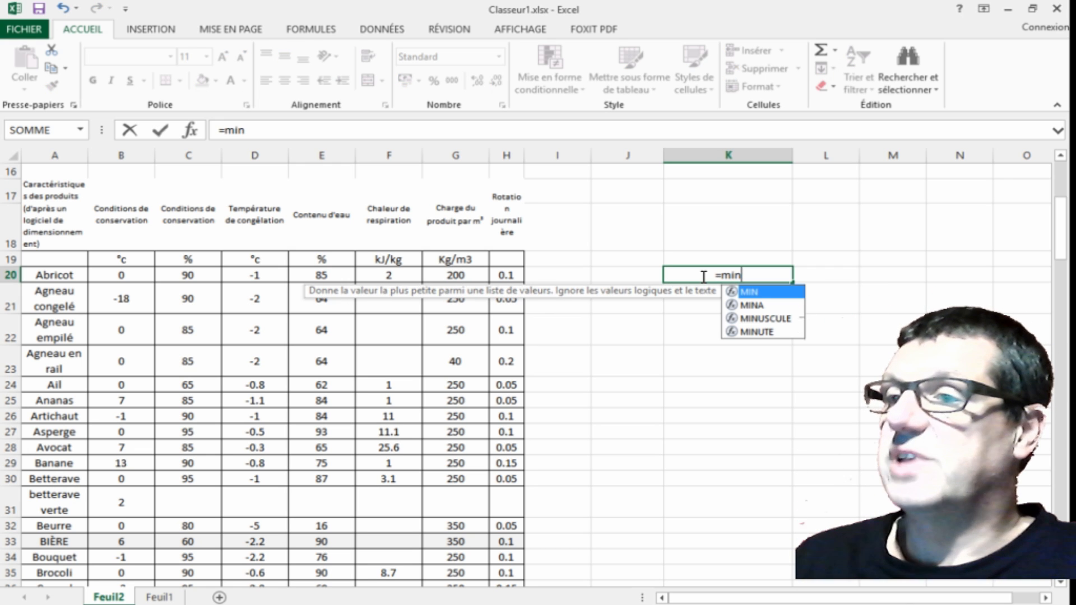
double_click(766, 318)
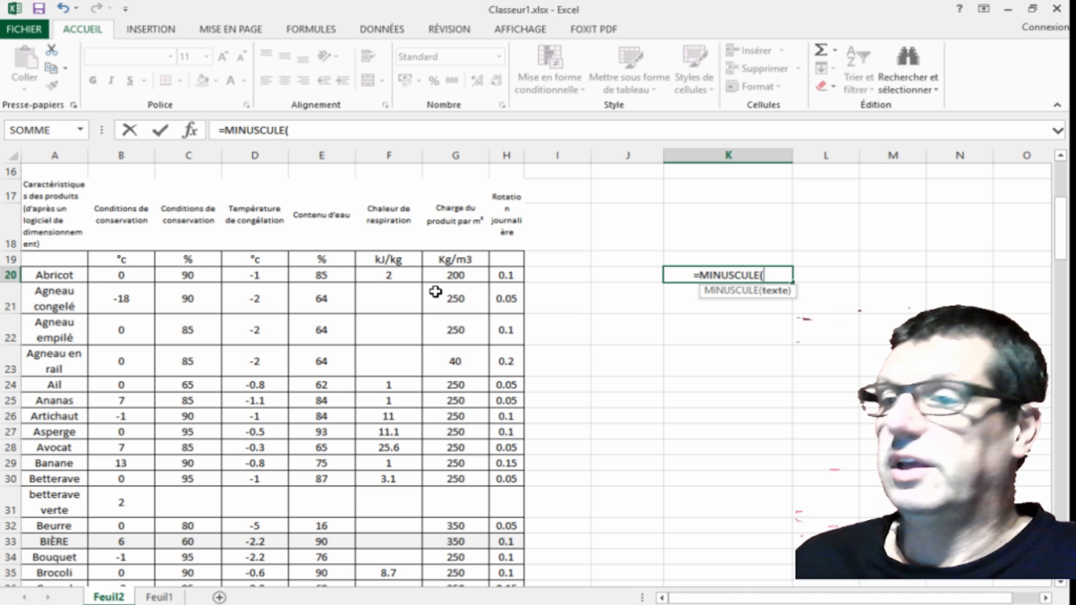
left_click(42, 276)
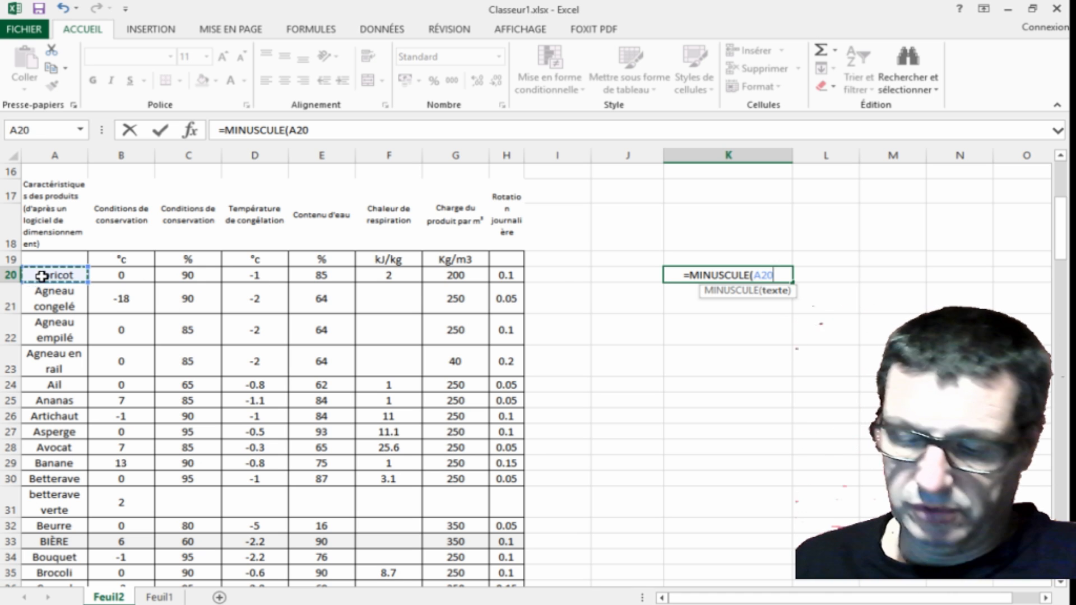
type(")")
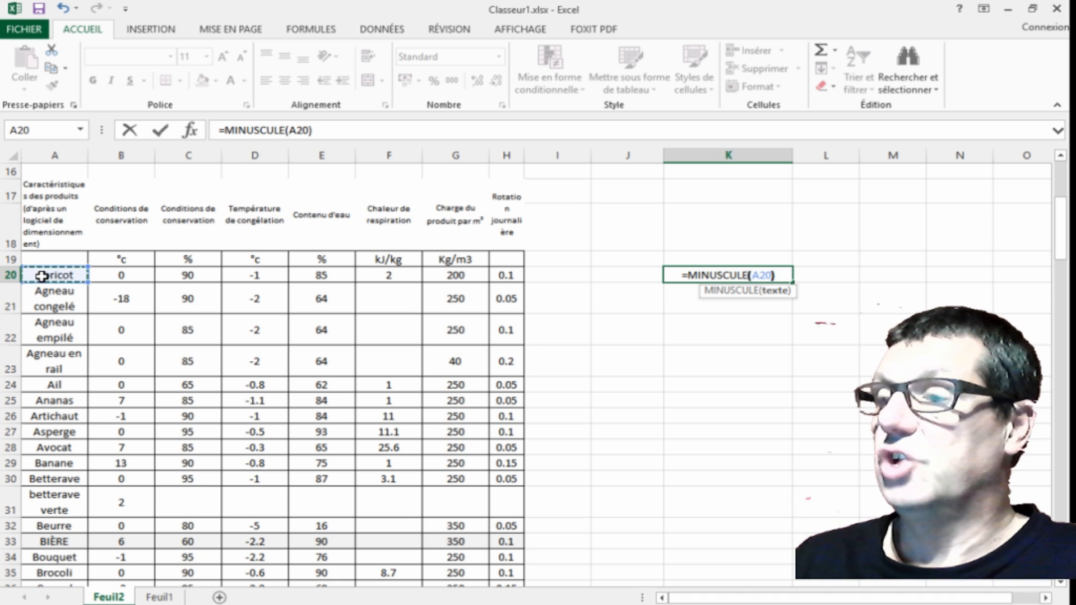
key("Return")
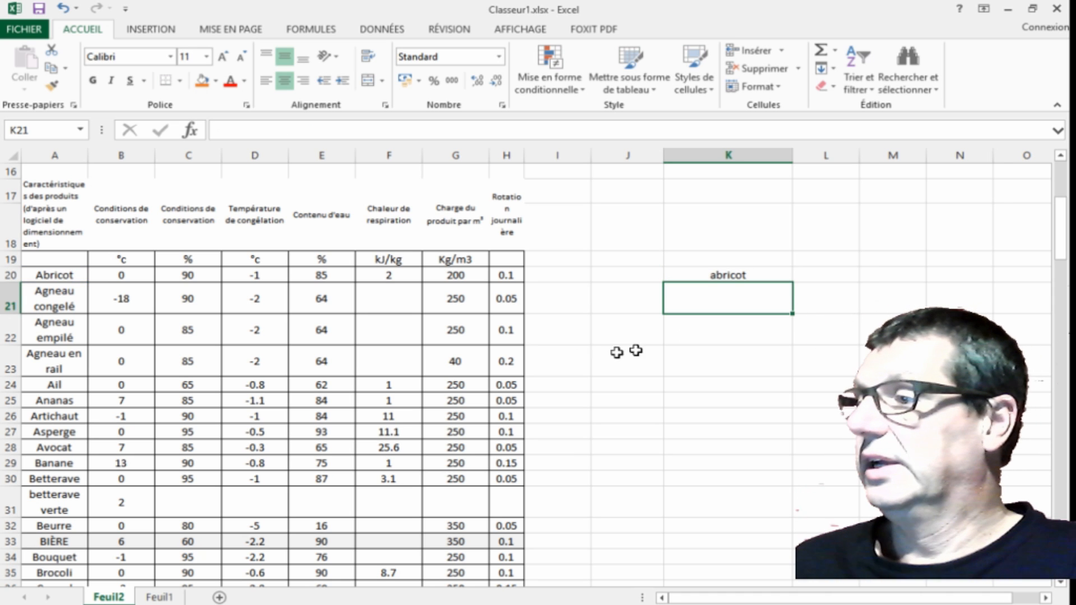
Fill the MINUSCULE formula from K20 down to K126 on Feuil2
left_click(754, 274)
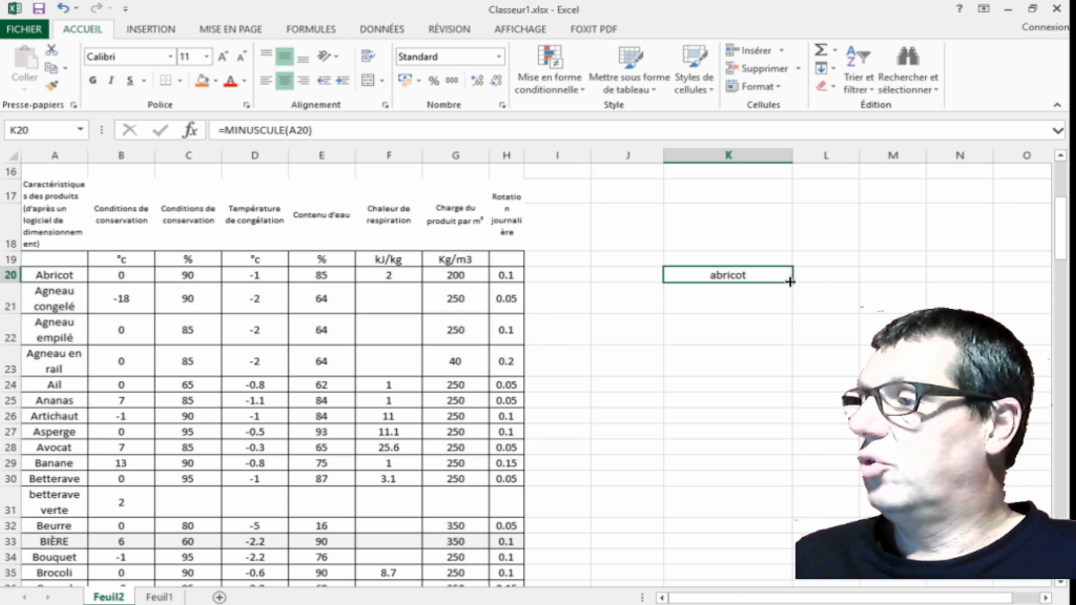
left_click_drag(792, 284, 764, 494)
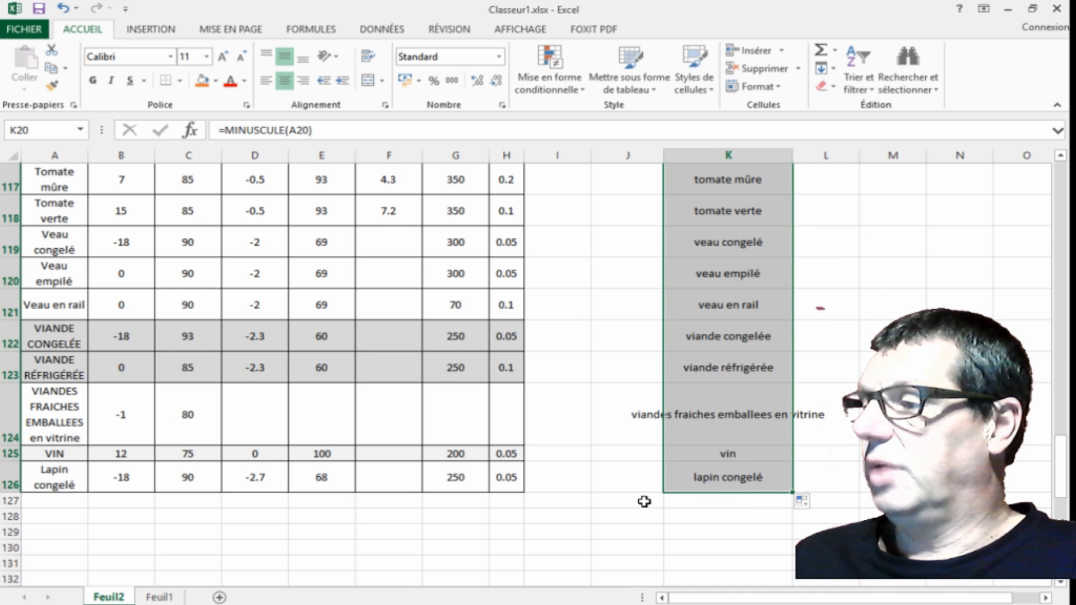
scroll(615, 499, "up", 6)
scroll(614, 499, "up", 9)
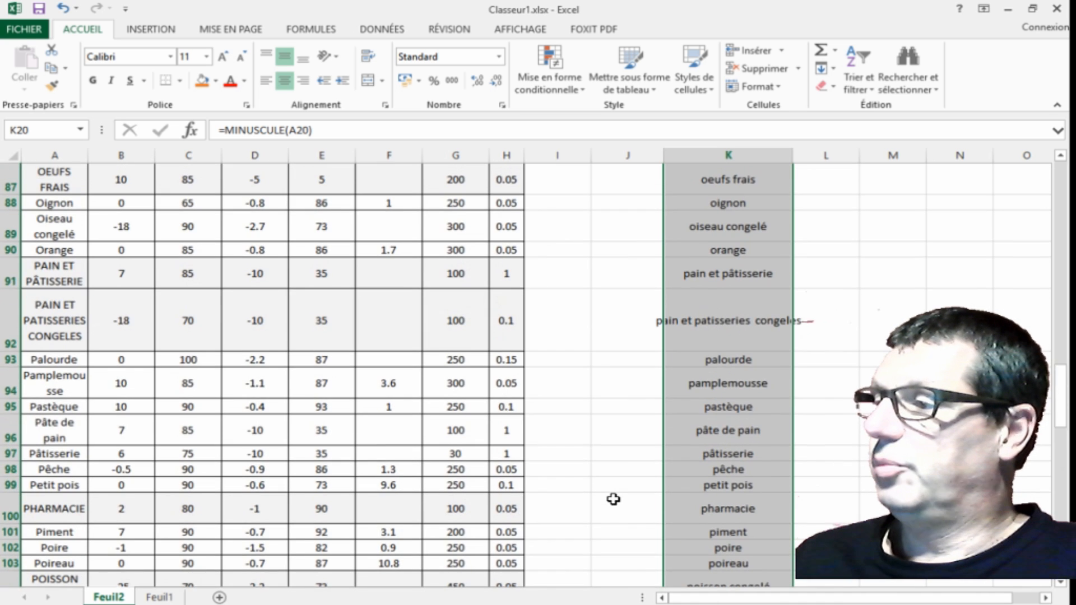
scroll(613, 499, "up", 7)
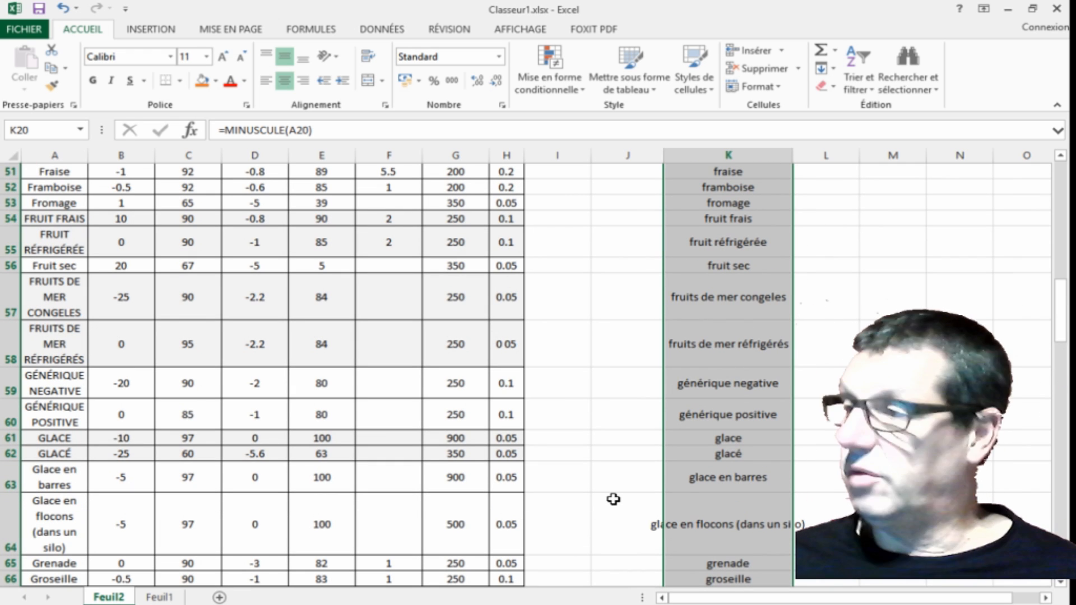
Copy the lowercase names from column K and paste them as values over the food names starting at A20
key("ctrl+c")
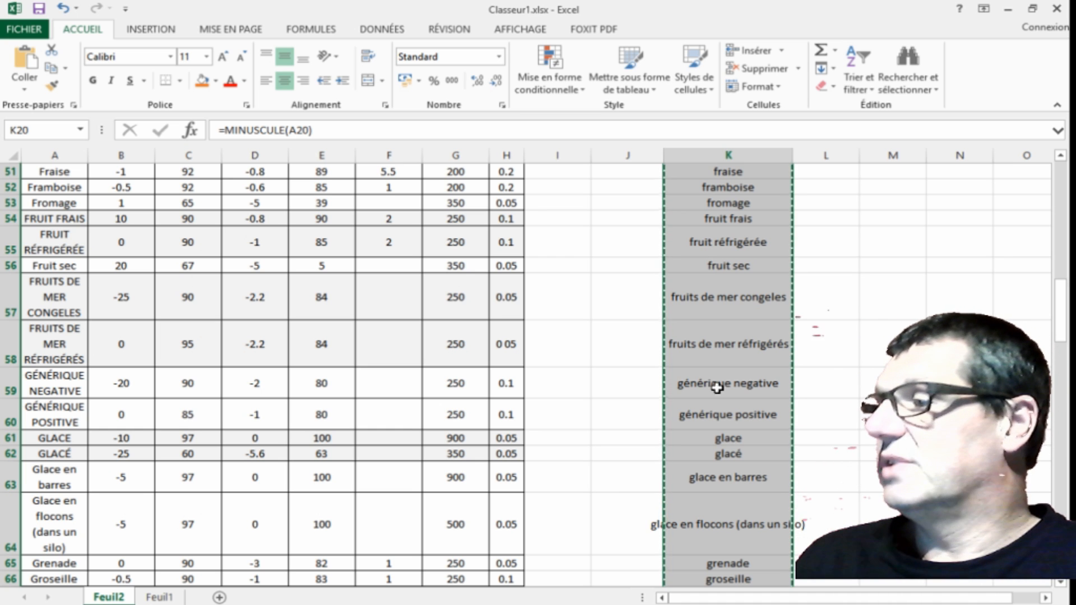
scroll(801, 362, "up", 12)
scroll(791, 363, "up", 3)
left_click(53, 290)
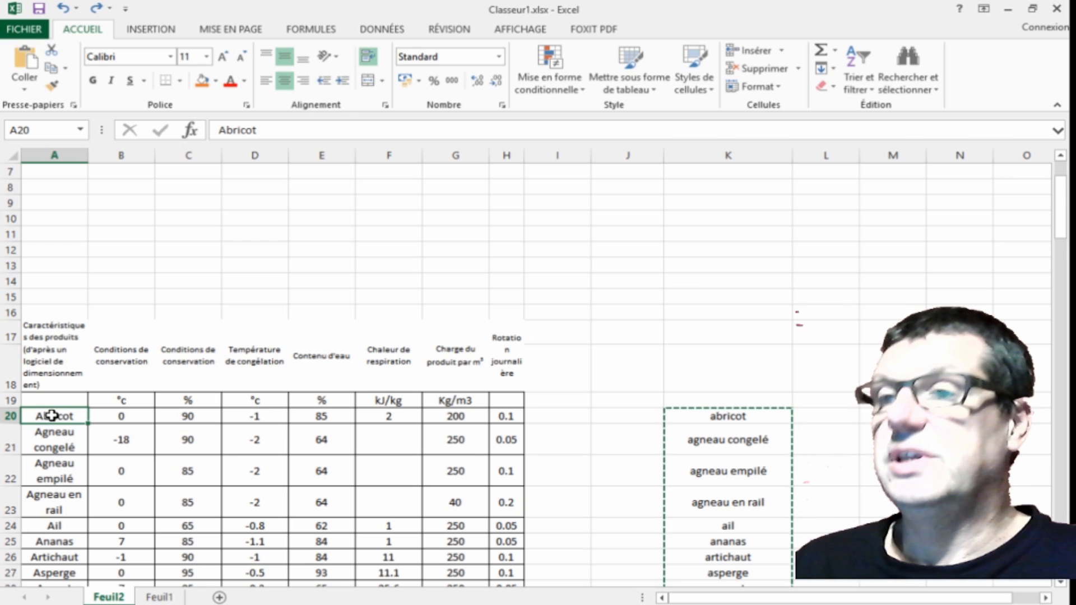
left_click(25, 90)
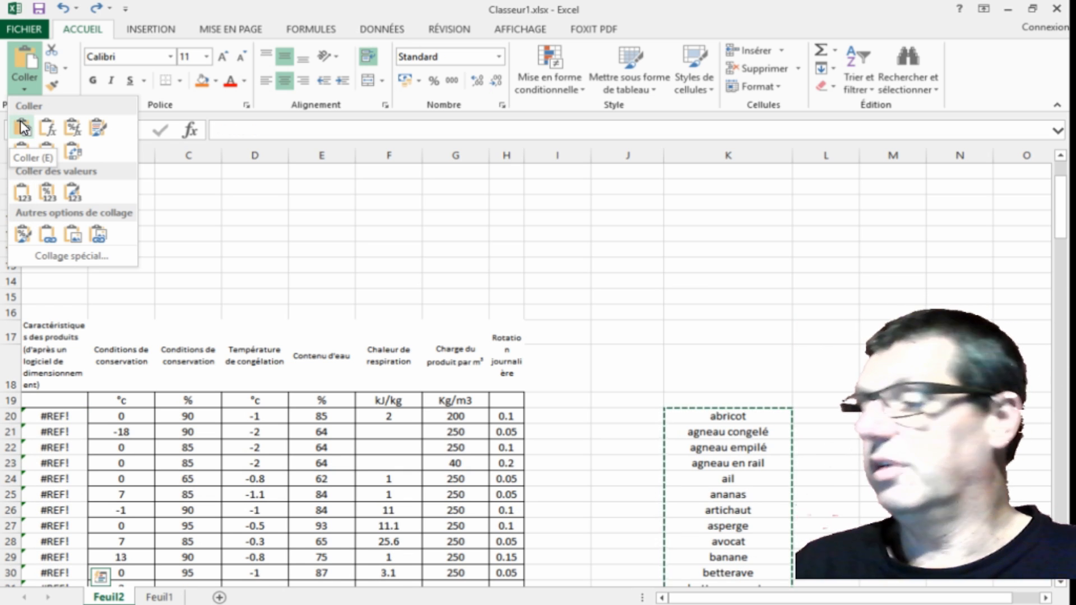
left_click(21, 197)
left_click(665, 380)
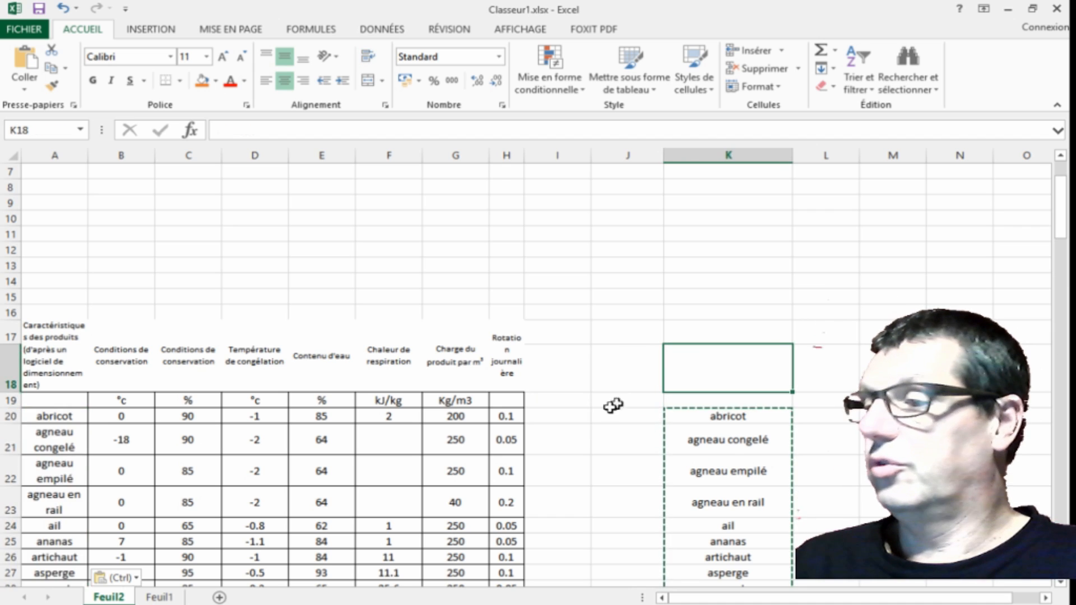
Widen column A on Feuil2 to fit the longer food names and review the lowercase list
scroll(583, 425, "down", 8)
scroll(217, 427, "down", 6)
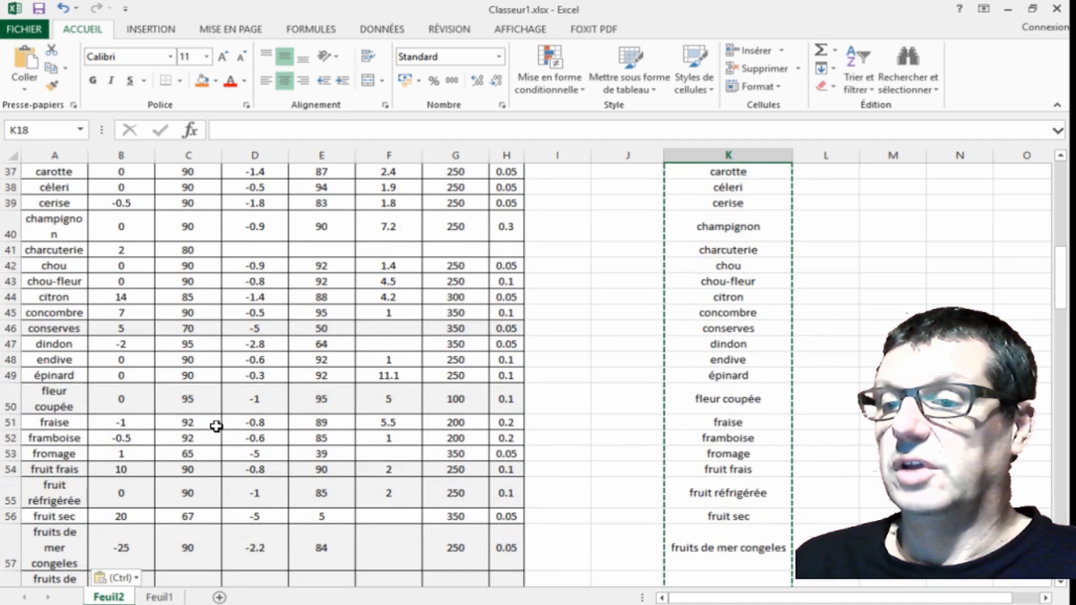
scroll(216, 427, "up", 4)
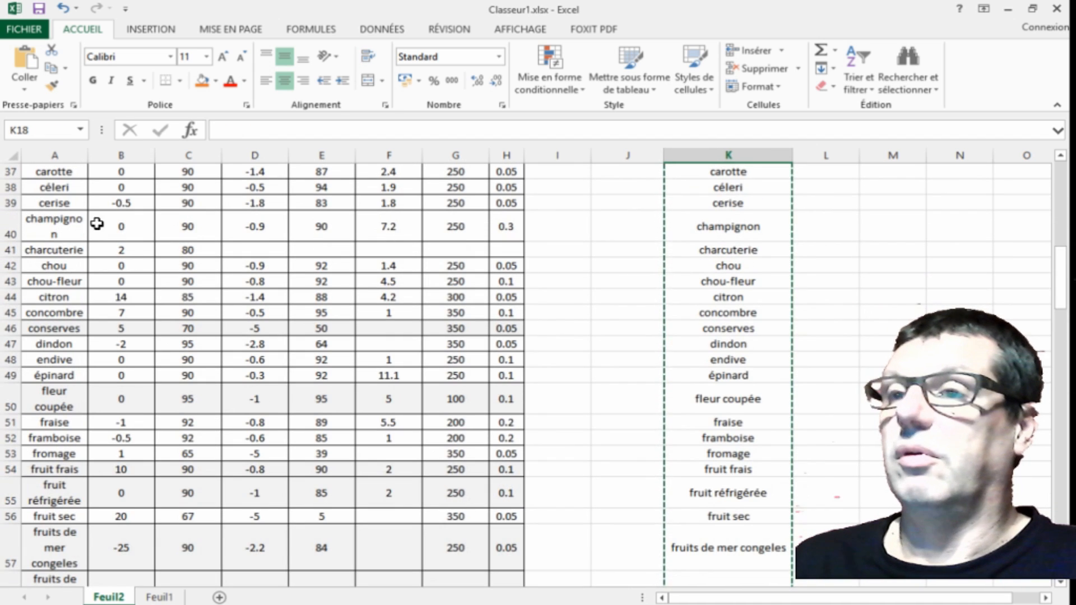
left_click_drag(87, 155, 117, 157)
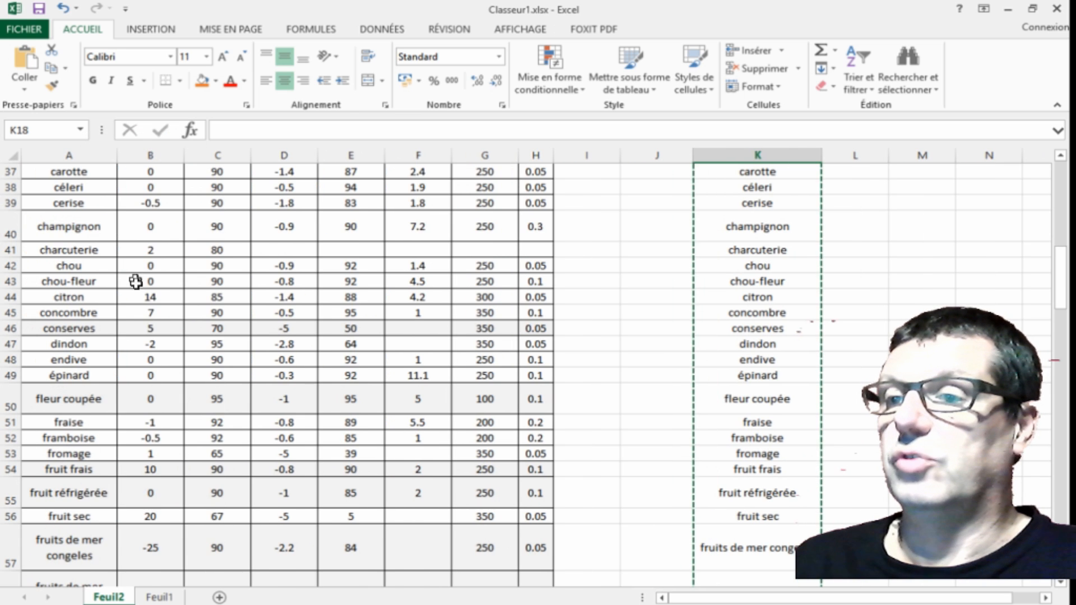
scroll(172, 365, "up", 7)
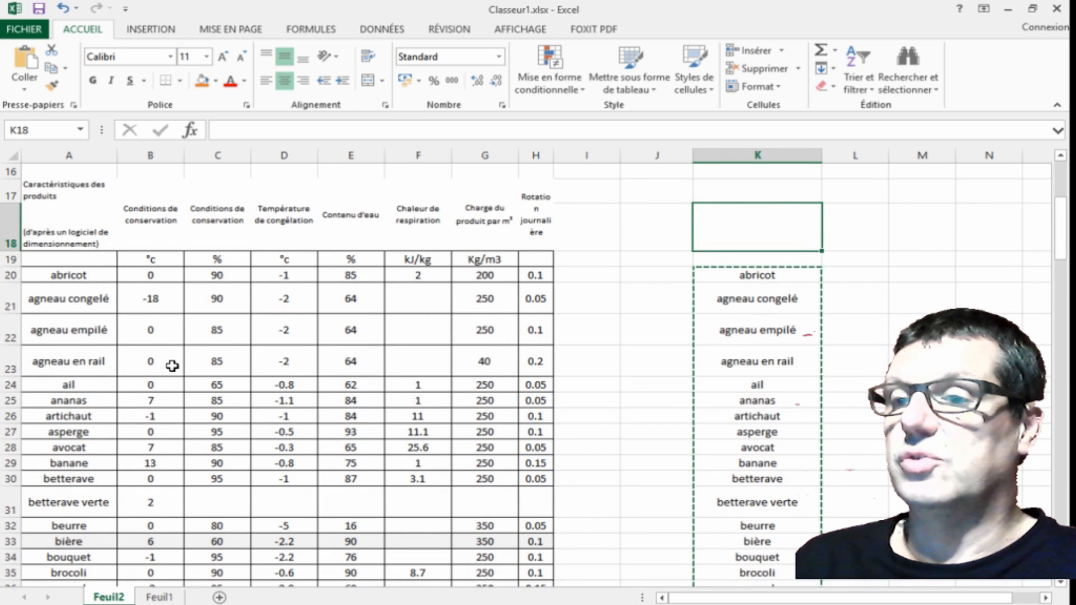
scroll(172, 365, "down", 10)
scroll(172, 365, "up", 4)
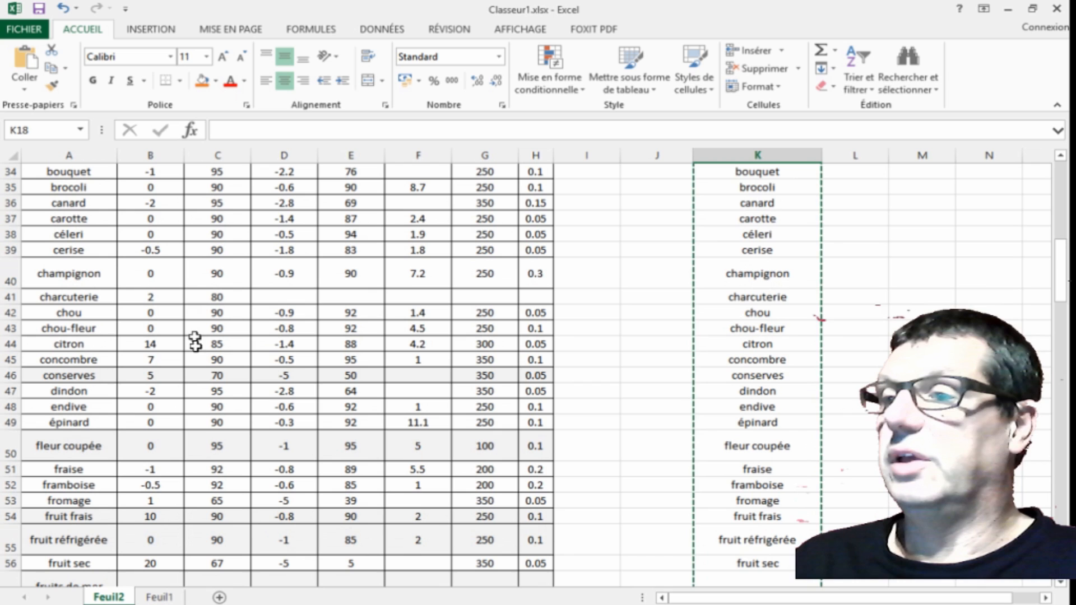
Check the food entries in the drop-down list of G3 on Feuil1 and choose abricot
left_click(159, 597)
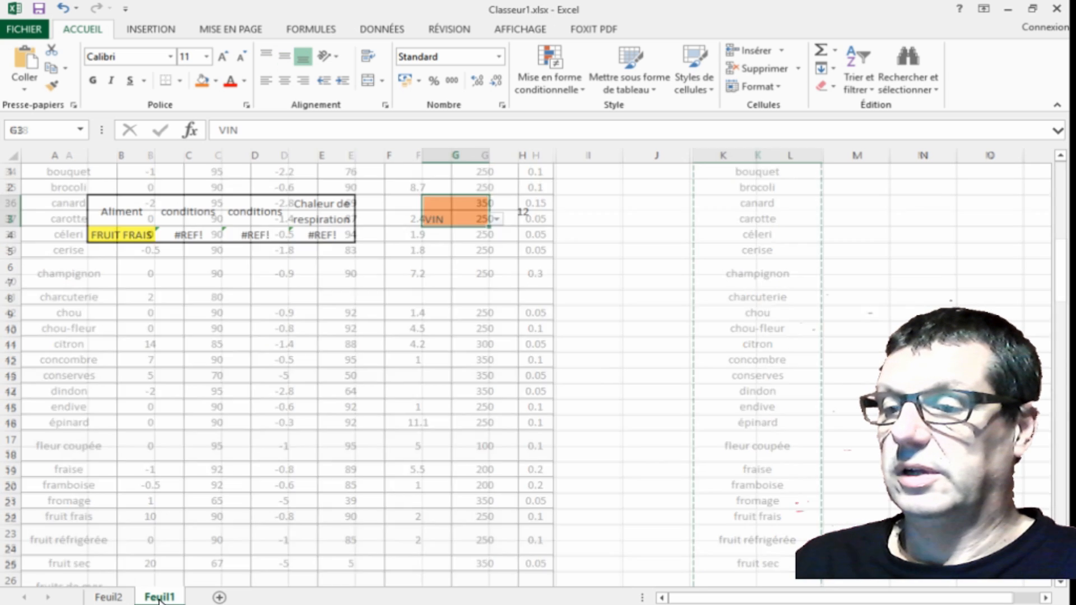
left_click(405, 299)
left_click(485, 219)
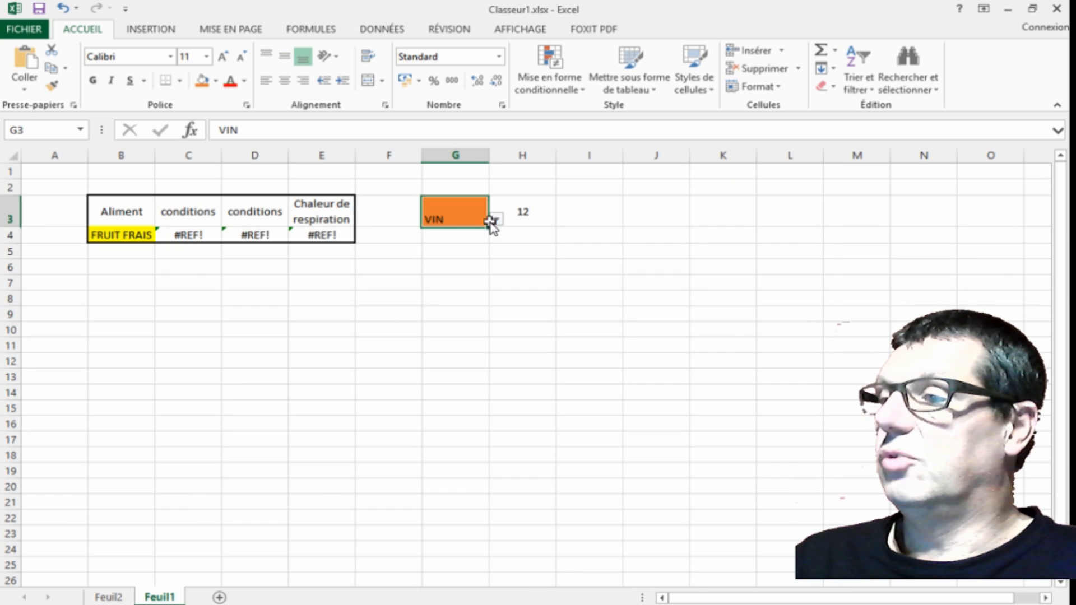
left_click(497, 220)
left_click_drag(496, 273, 498, 238)
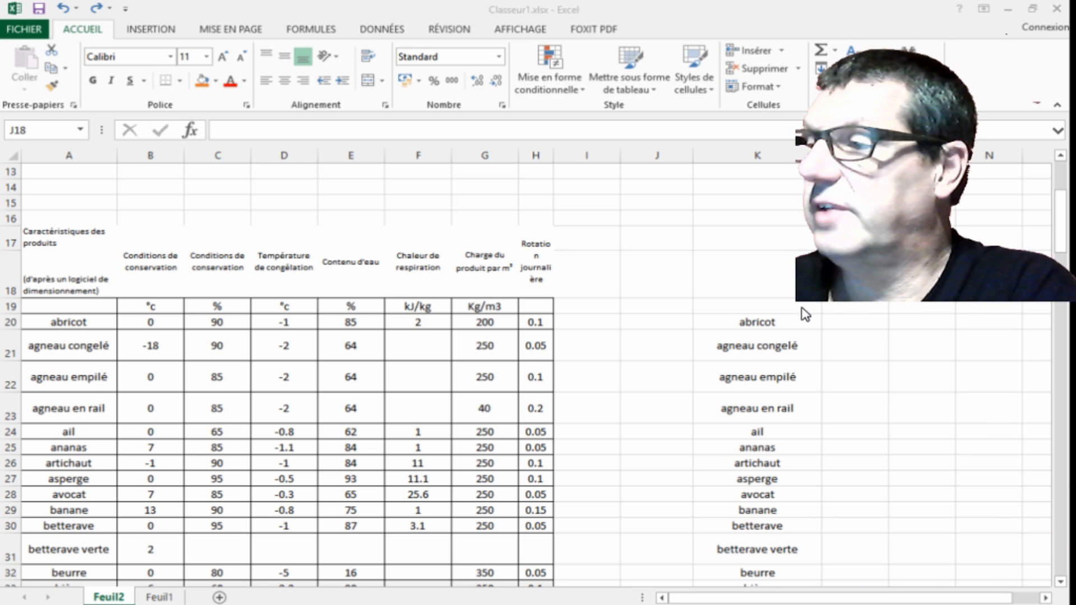
Enter the proper-case formula =NOMPROPRE(A20) in cell J20 on Feuil2
left_click(660, 320)
left_click(652, 322)
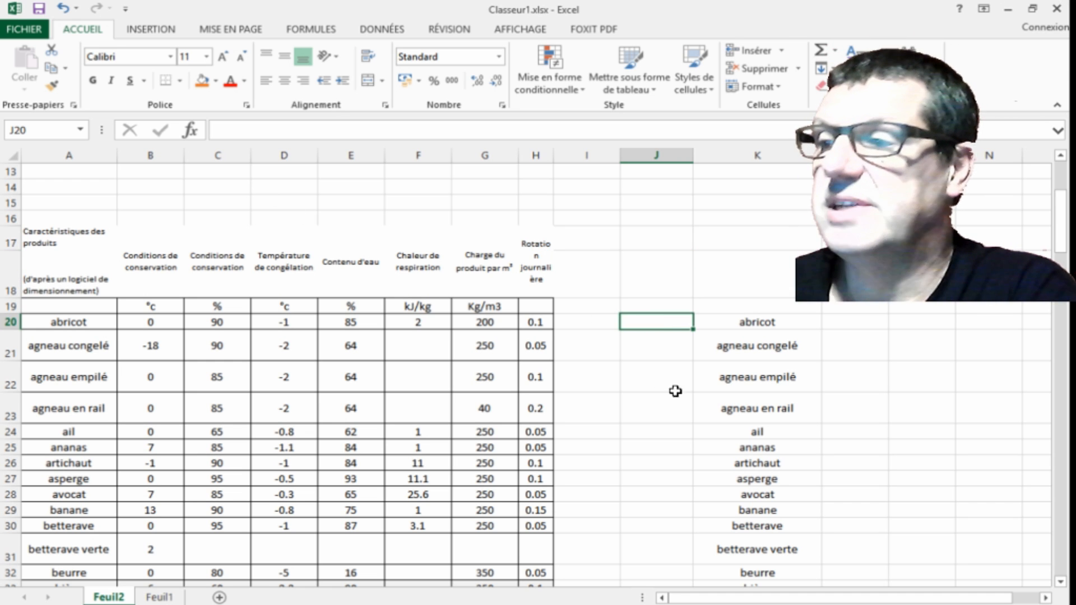
left_click(262, 134)
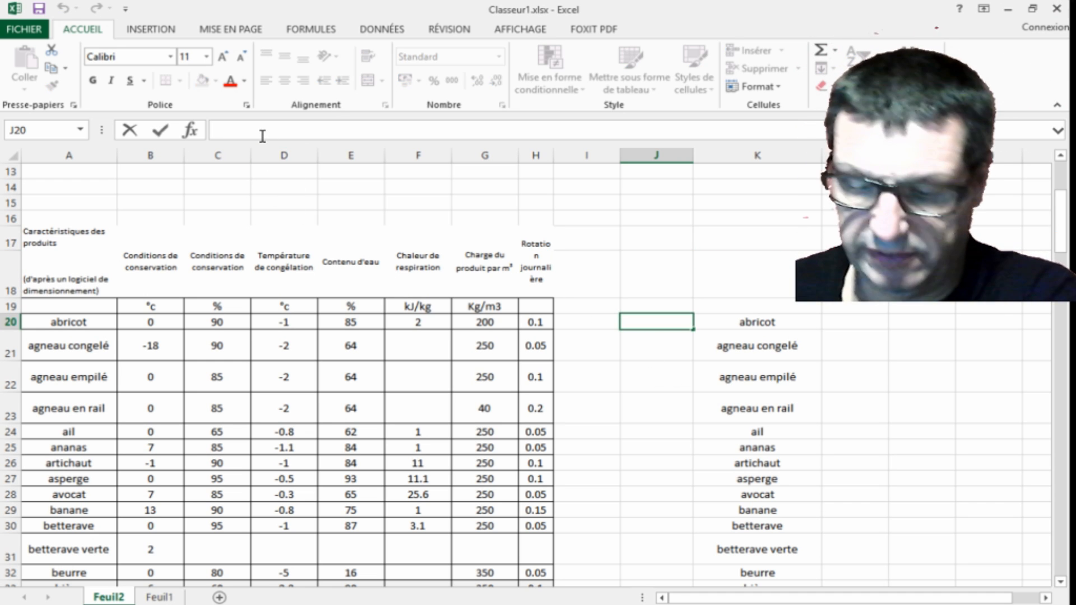
type("=")
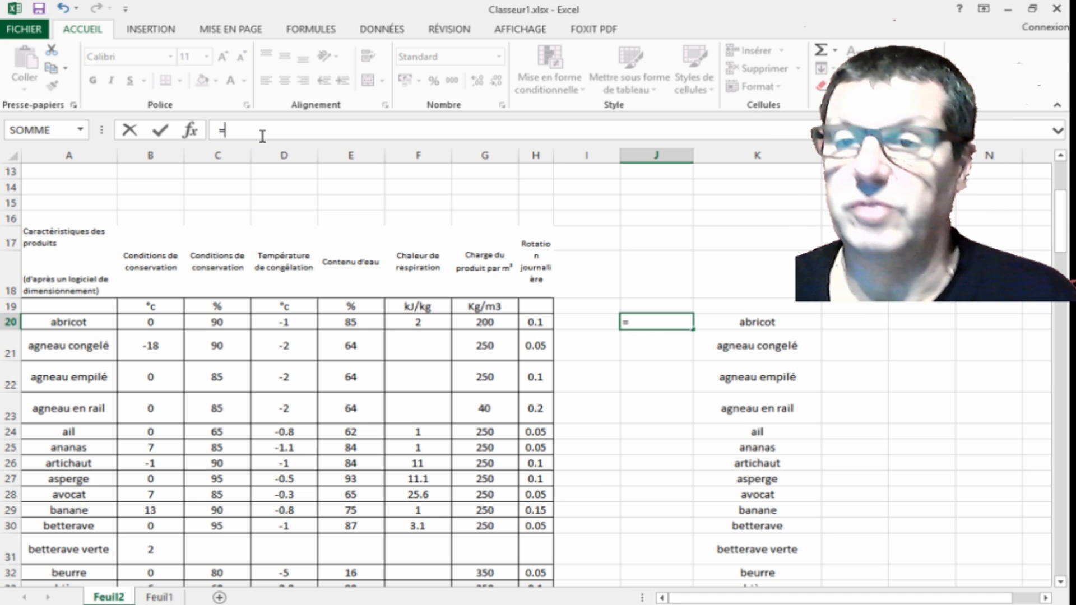
type("nom")
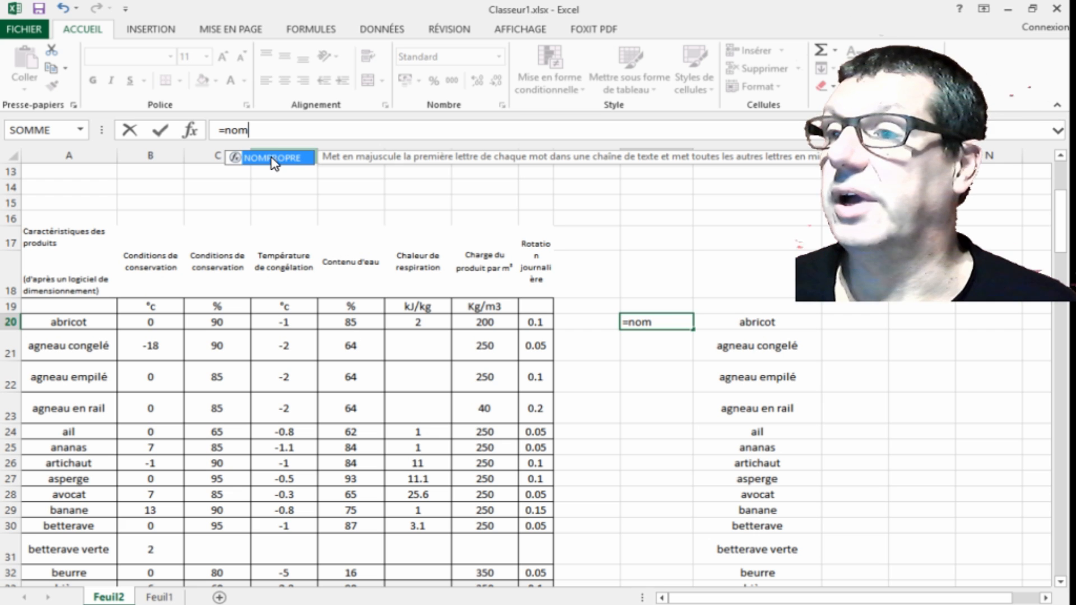
double_click(273, 159)
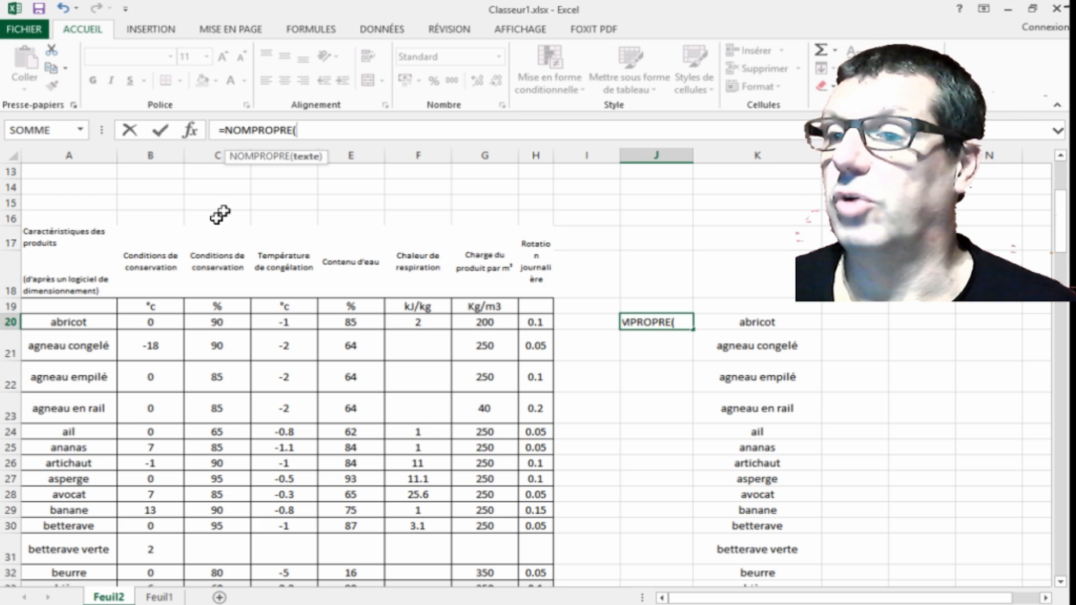
left_click(65, 323)
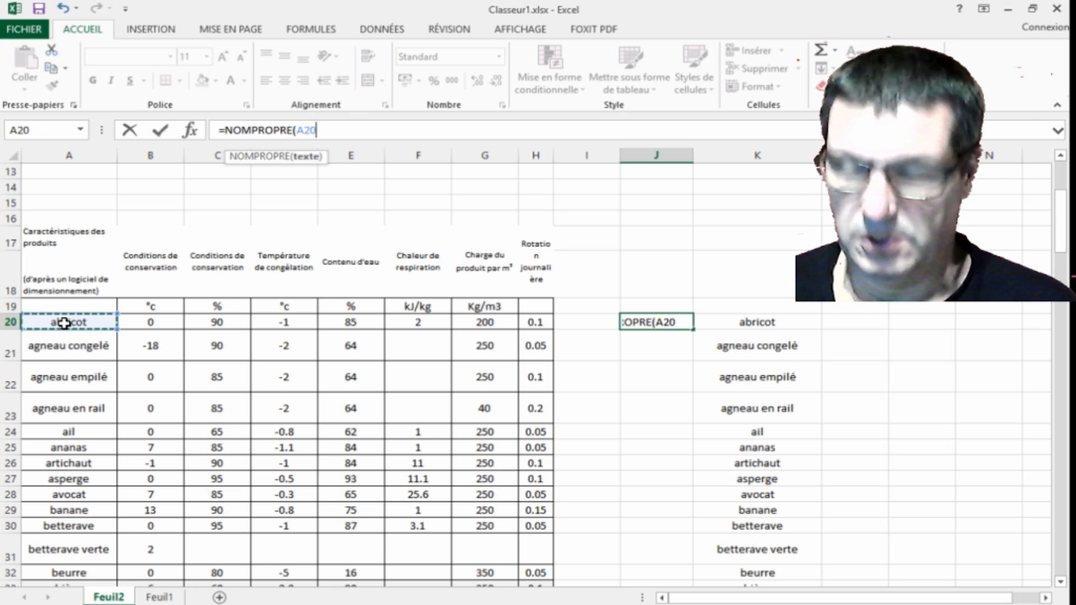
type(")")
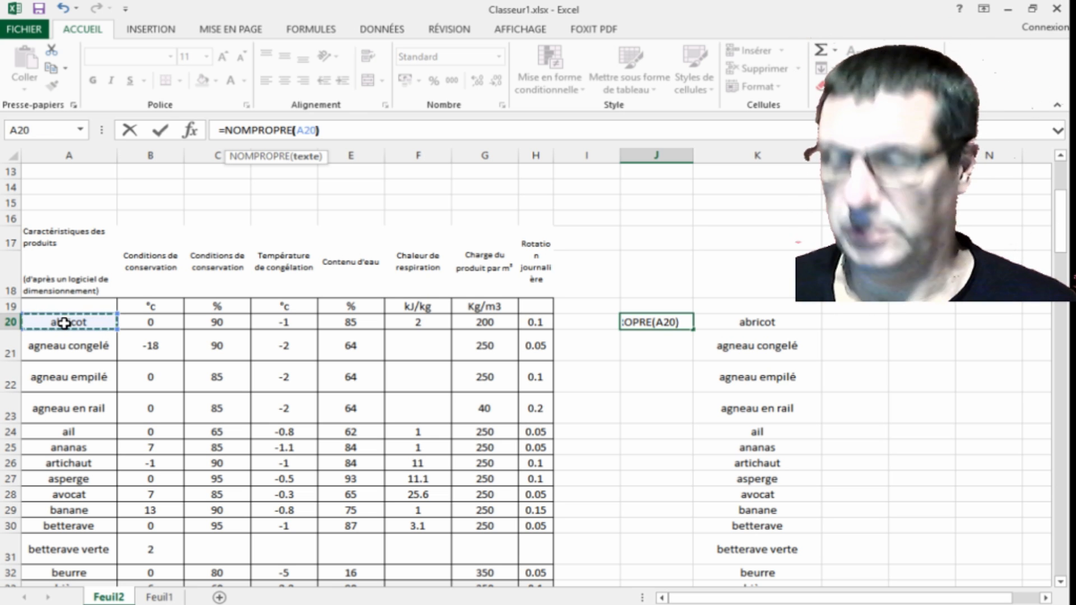
key("Return")
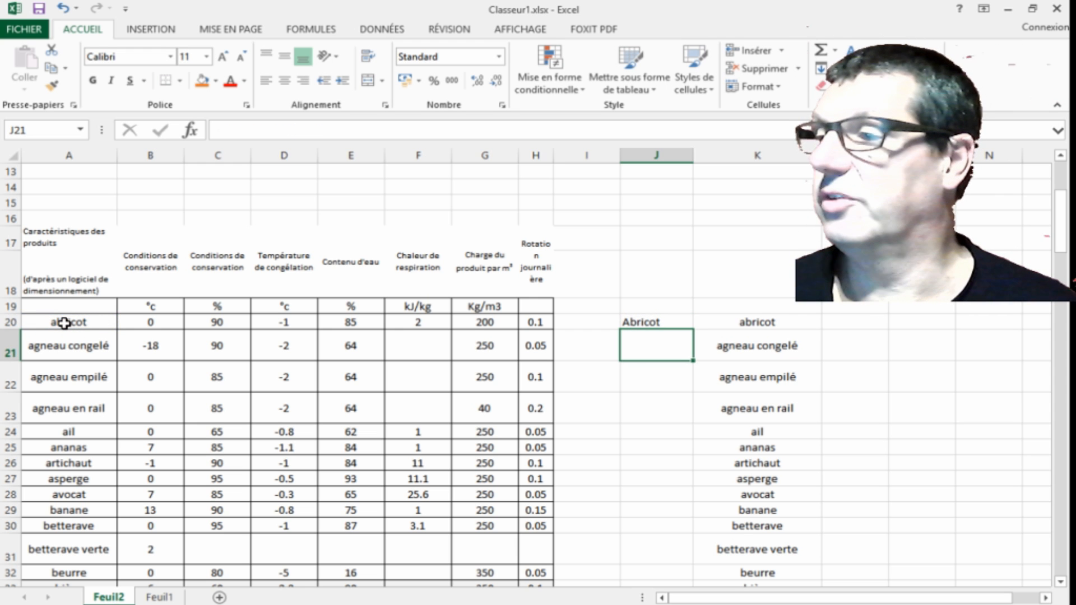
Fill the NOMPROPRE formula from J20 down to J126
left_click(653, 319)
left_click_drag(693, 331, 646, 216)
scroll(599, 275, "up", 1)
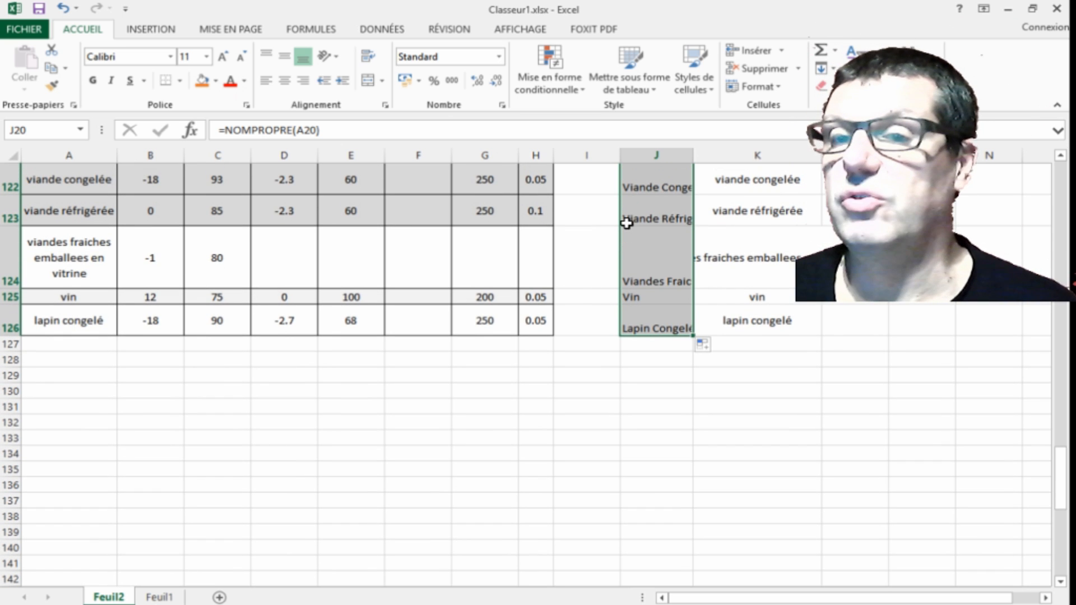
scroll(601, 260, "up", 19)
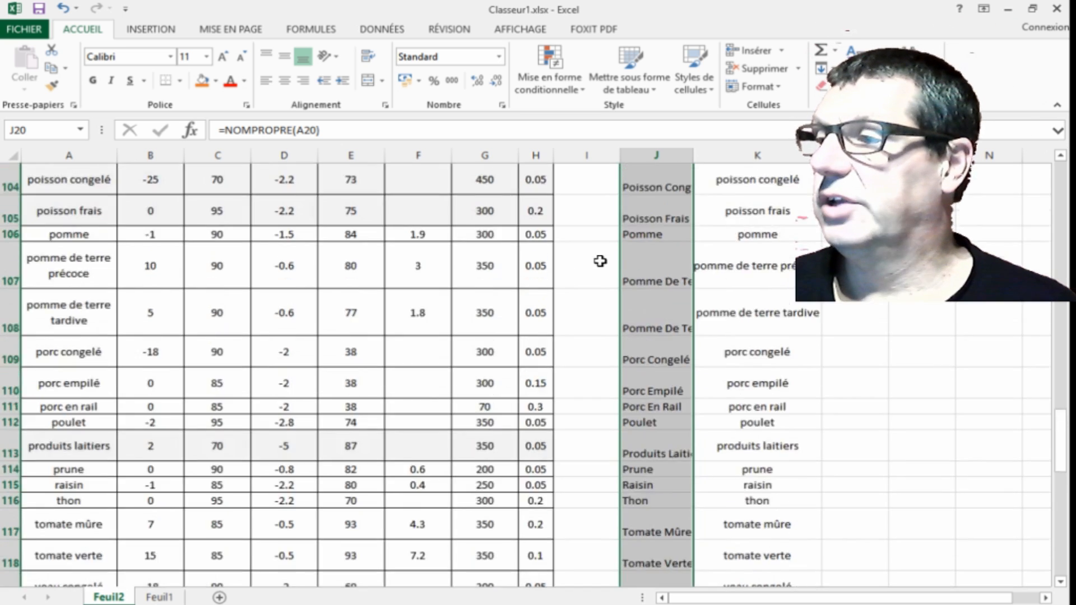
scroll(598, 261, "up", 14)
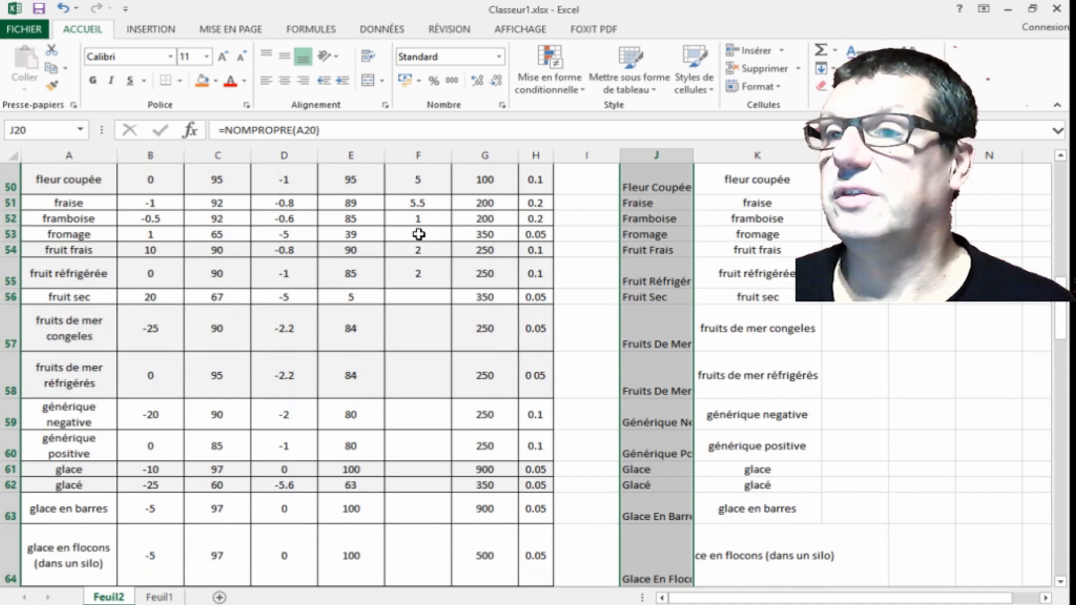
scroll(616, 241, "up", 1)
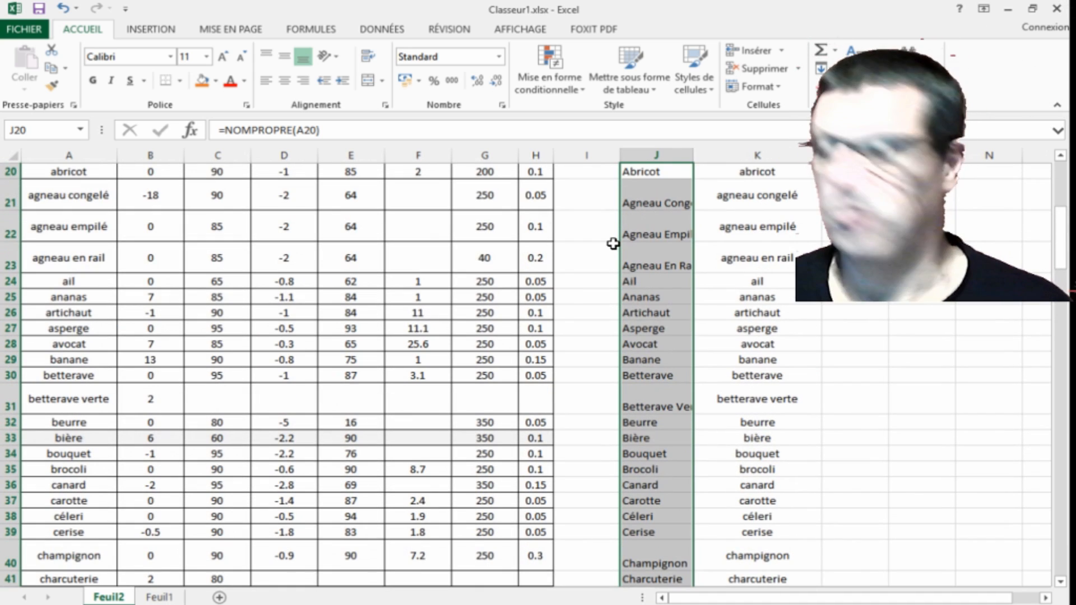
Copy the capitalized names from column J and paste them as values over the food names starting at A20
key("ctrl+c")
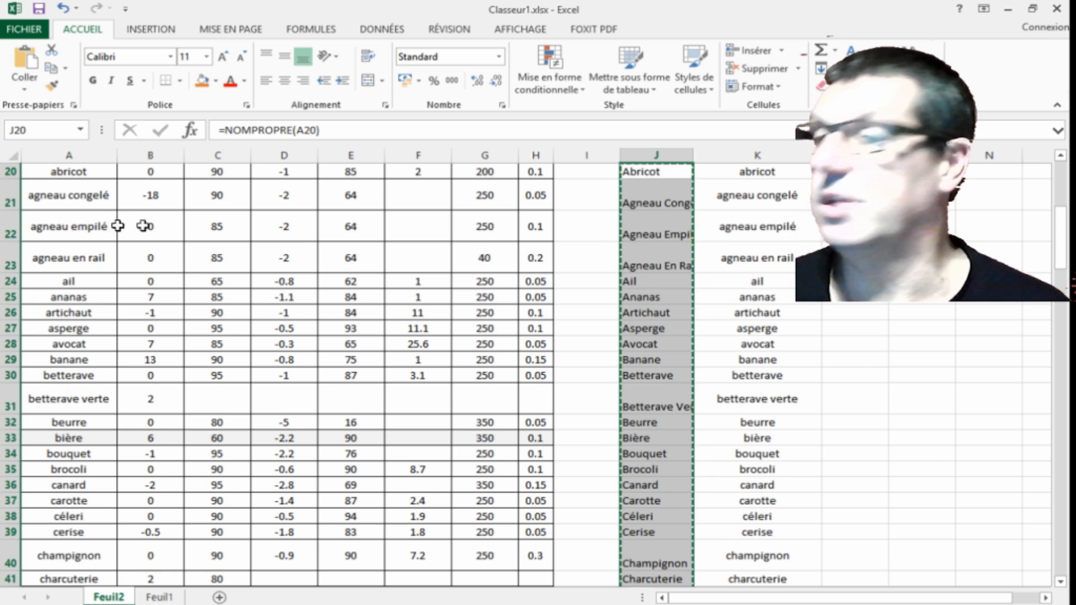
scroll(183, 235, "up", 6)
scroll(97, 319, "down", 3)
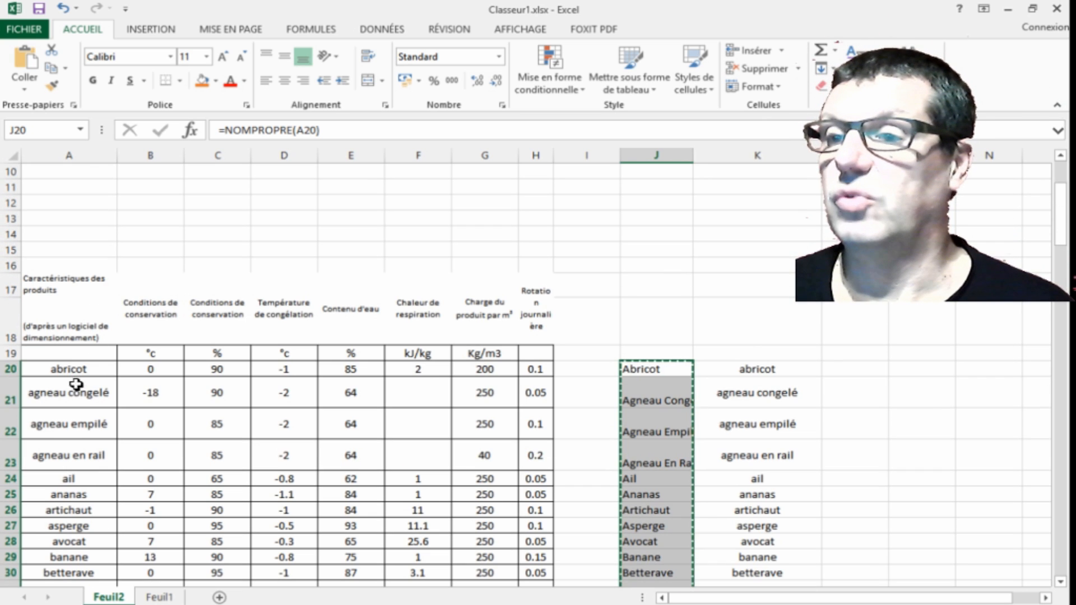
left_click(68, 368)
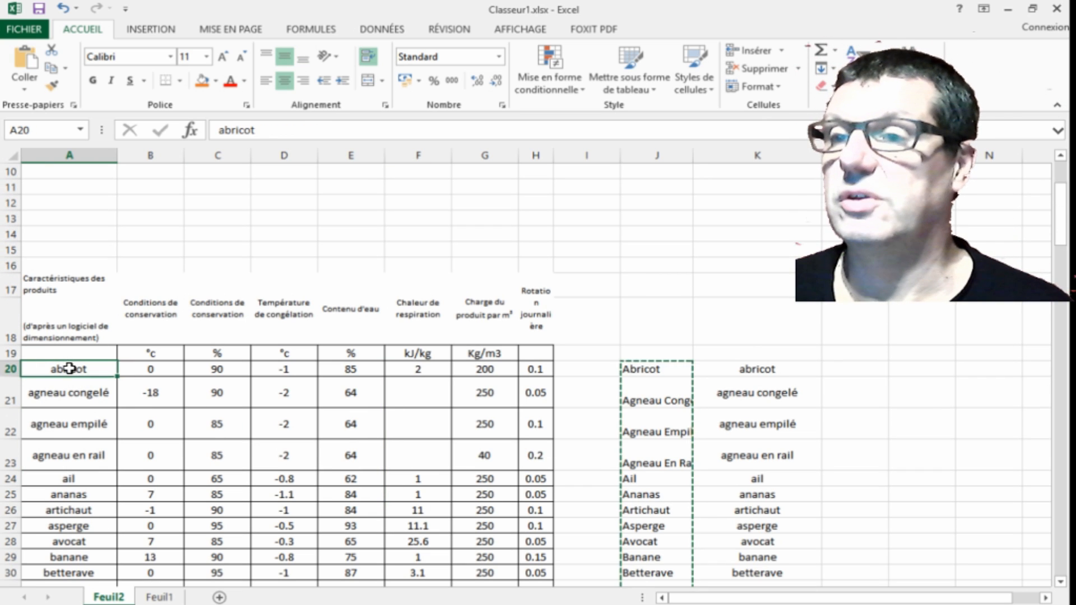
left_click(24, 83)
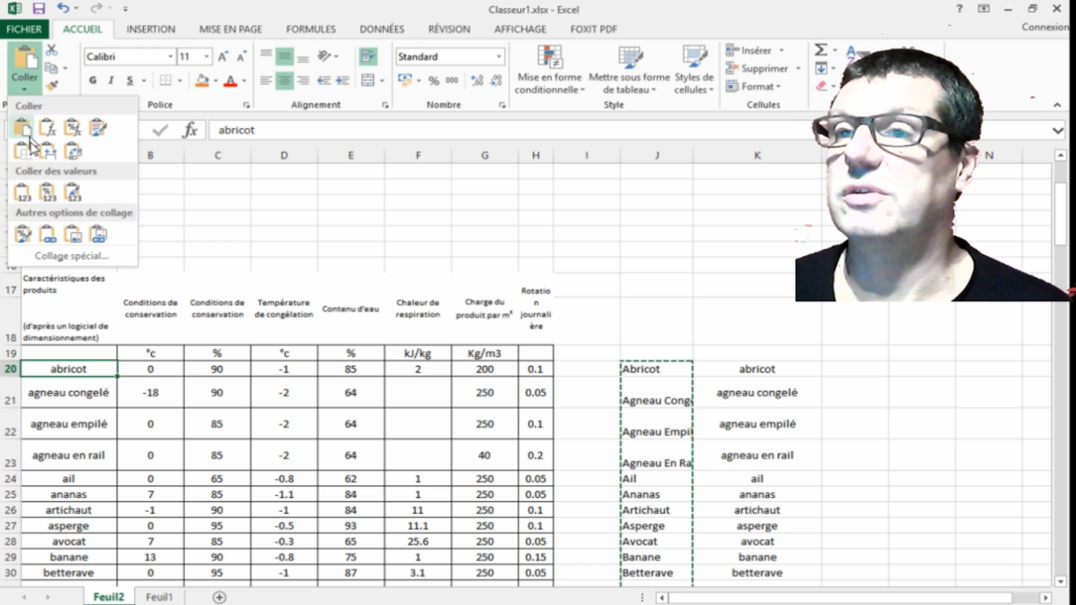
left_click(23, 193)
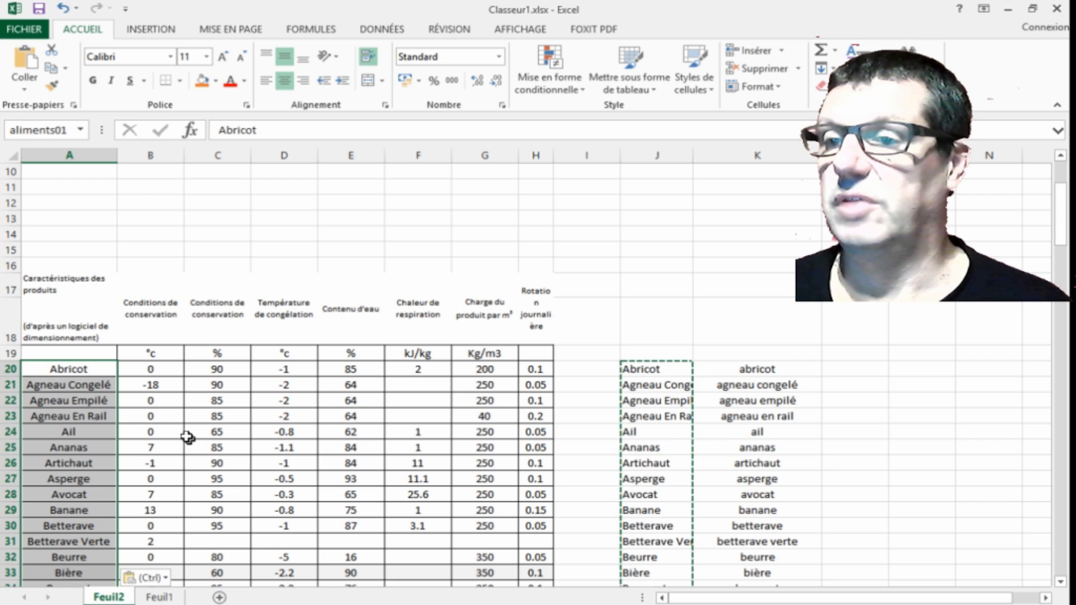
scroll(188, 437, "down", 8)
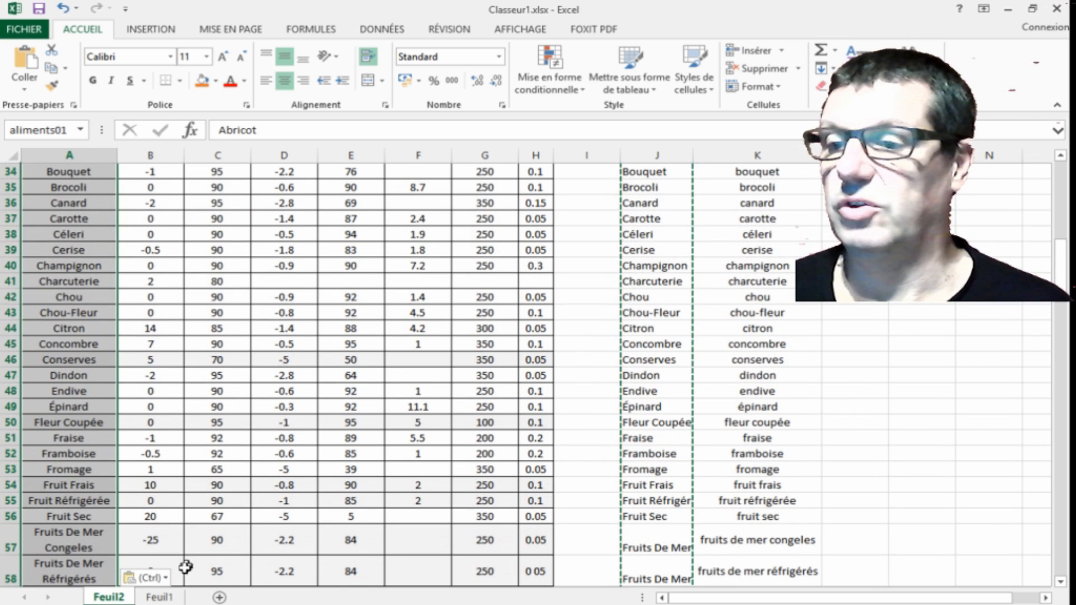
Test the G3 drop-down list on Feuil1 with Agneau Empilé and Artichaut, and widen column G to about 15,71
left_click(160, 597)
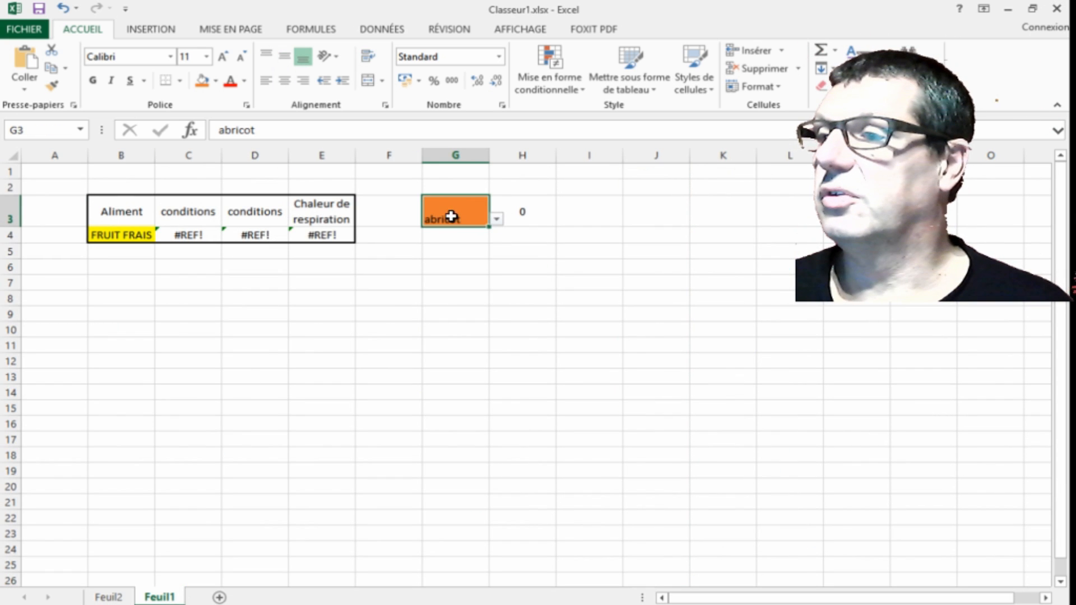
left_click(496, 220)
left_click(468, 249)
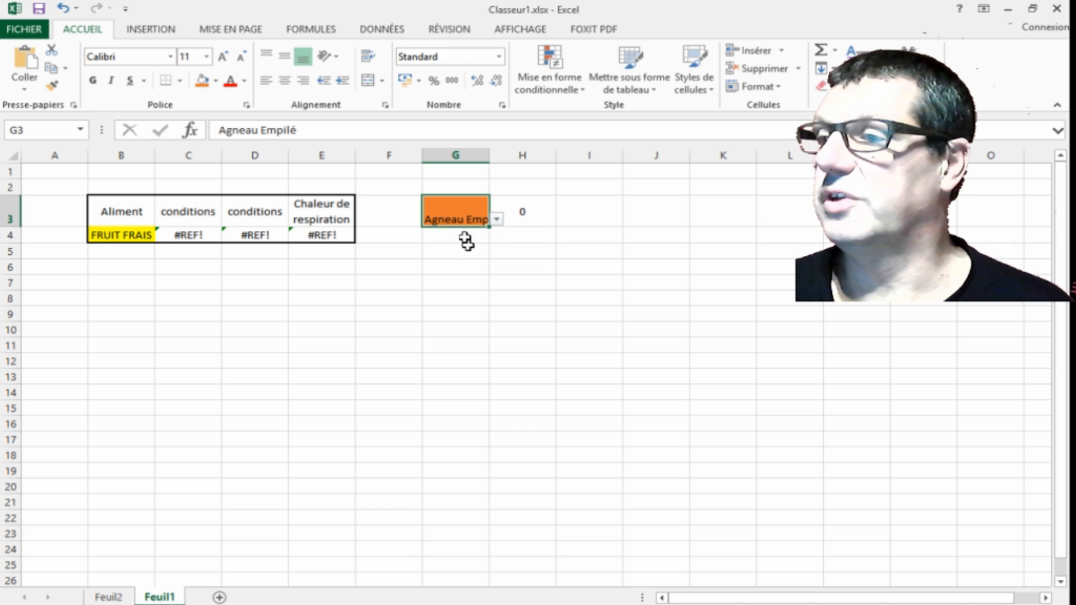
left_click(496, 220)
left_click(454, 271)
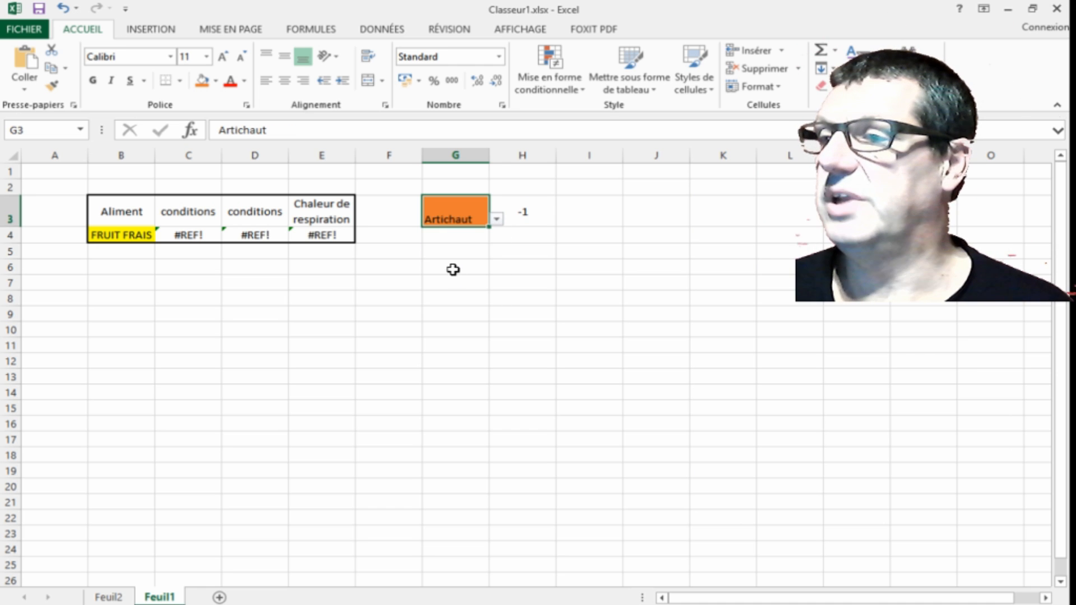
left_click_drag(494, 162, 519, 155)
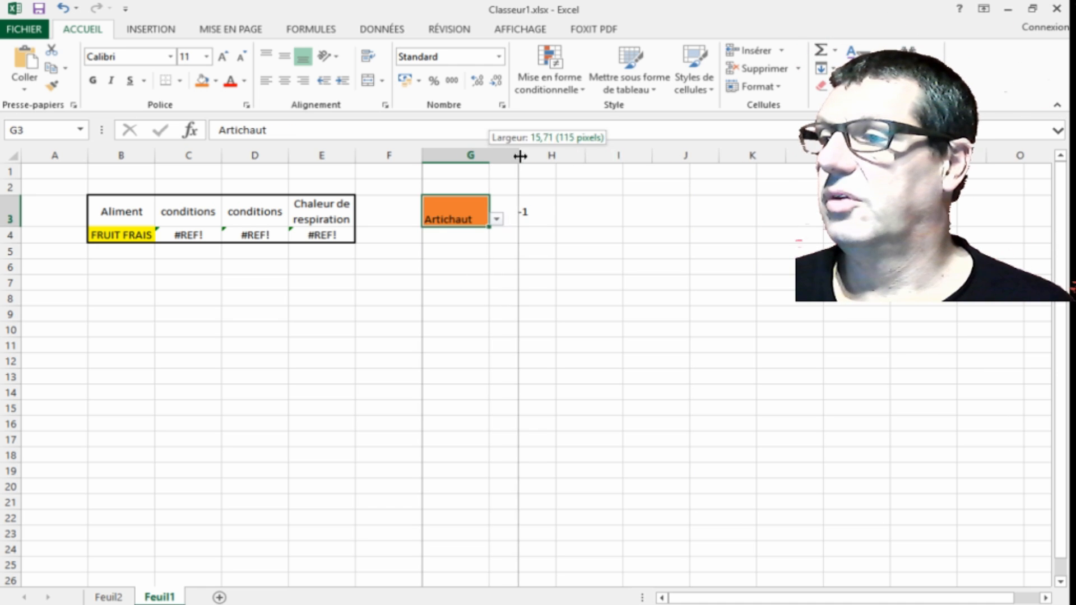